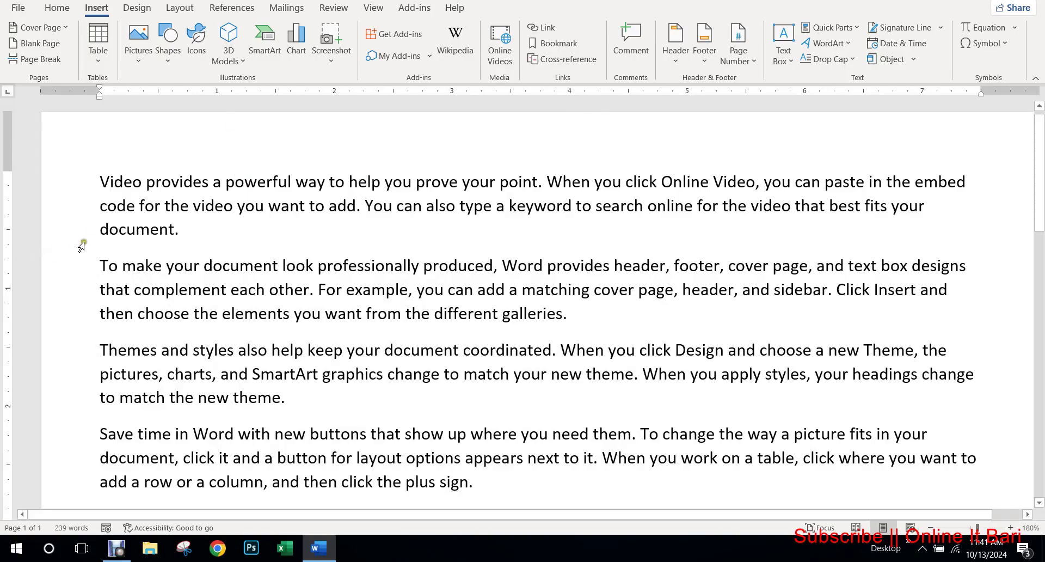
Select the opening letter V of the first paragraph
click(105, 206)
click(100, 206)
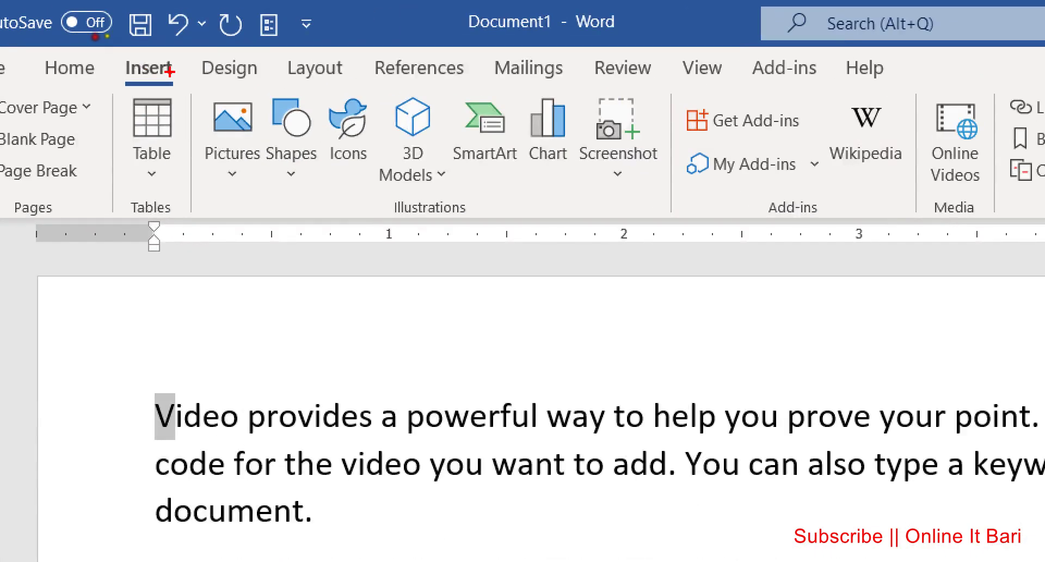
drag(102, 26, 82, 44)
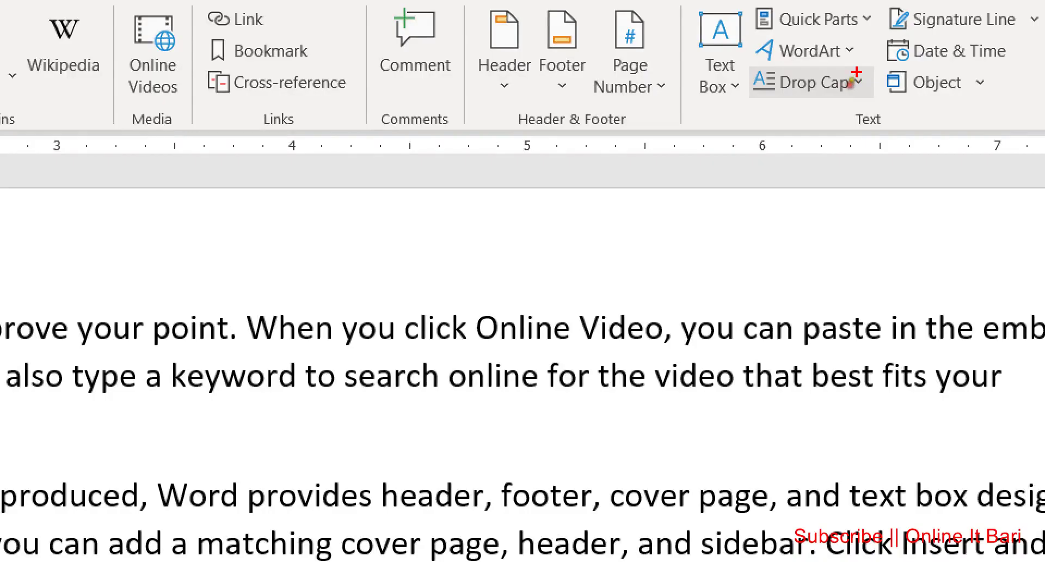
drag(853, 70, 859, 52)
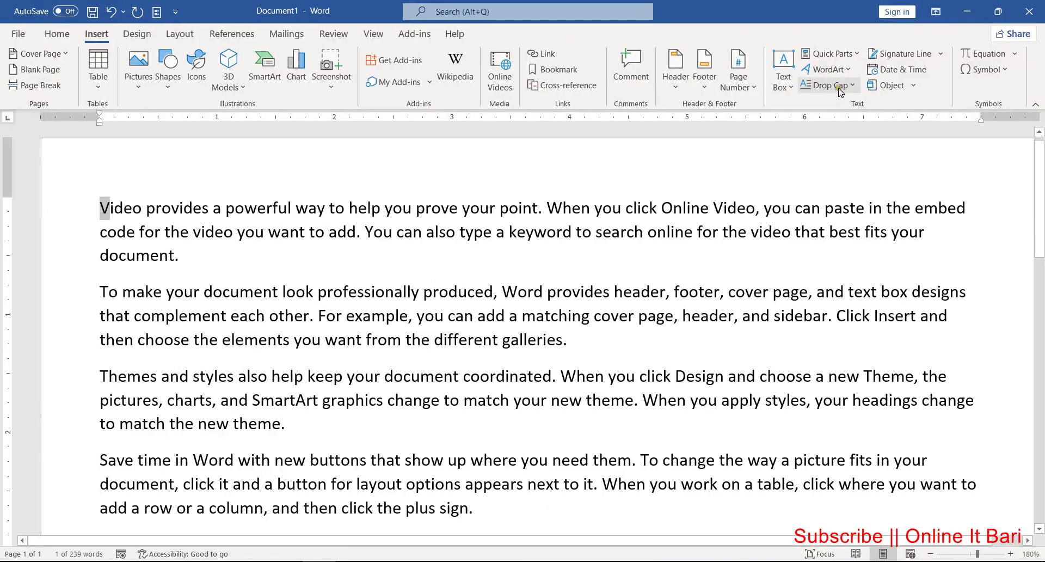
Apply the Dropped drop cap so the V spans three lines
click(840, 87)
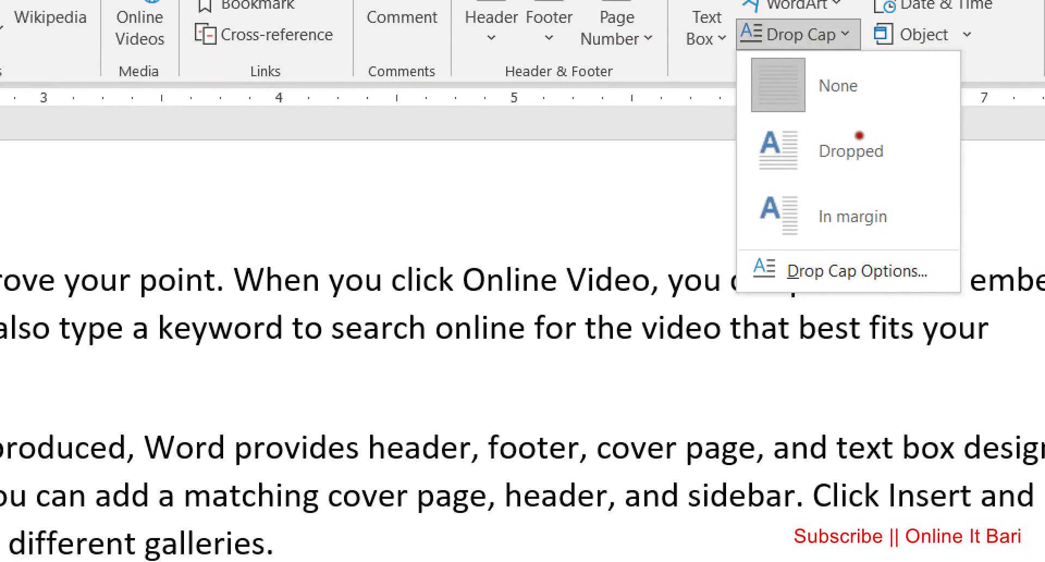
drag(838, 131, 828, 126)
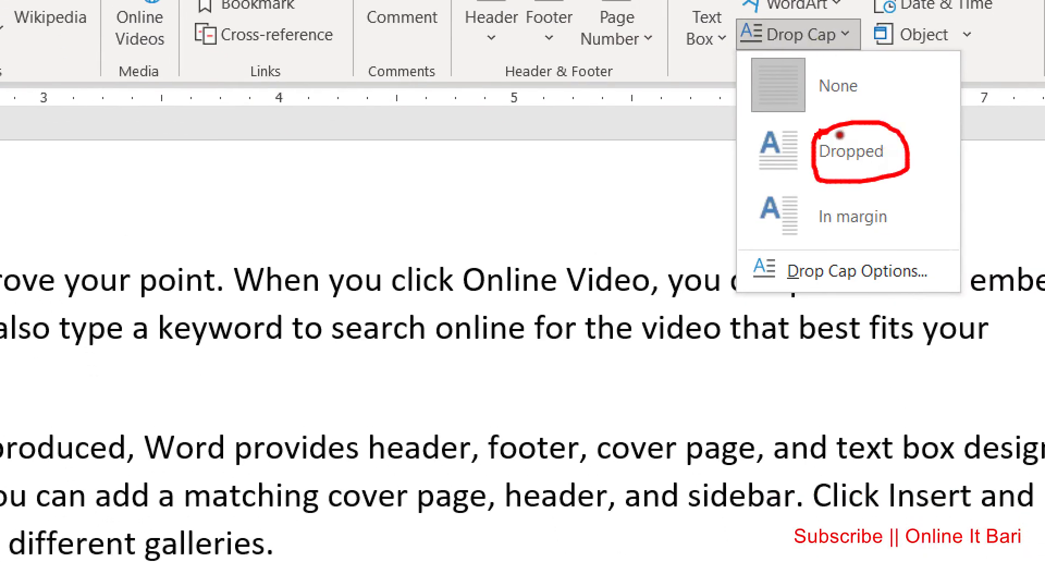
drag(884, 185, 833, 194)
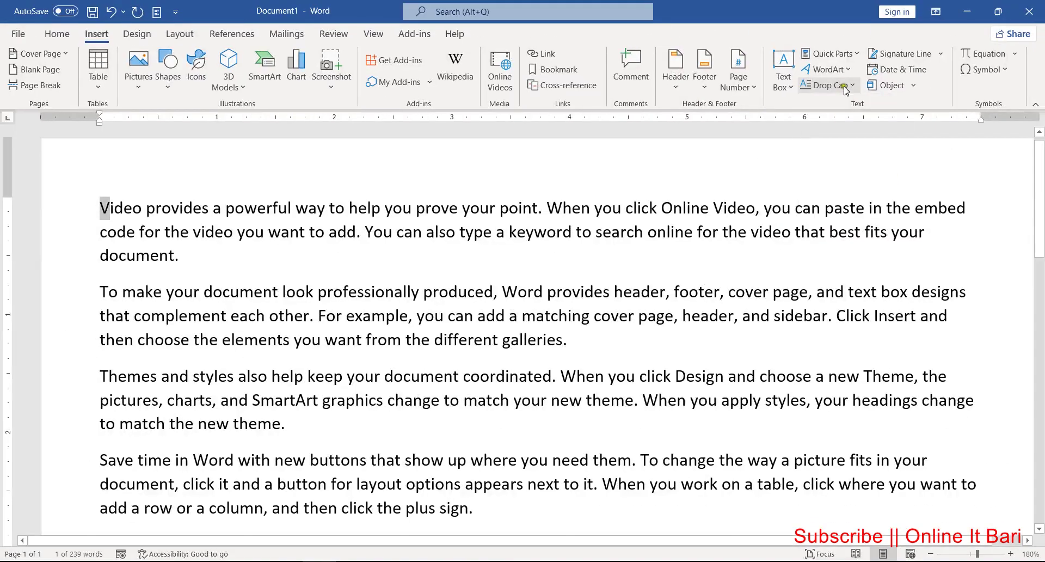
click(844, 86)
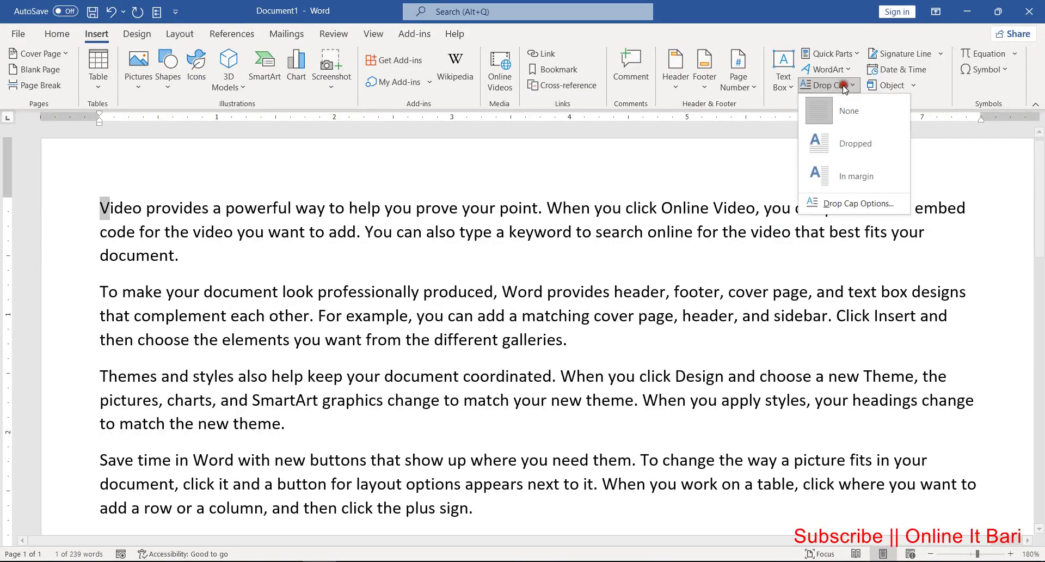
click(844, 145)
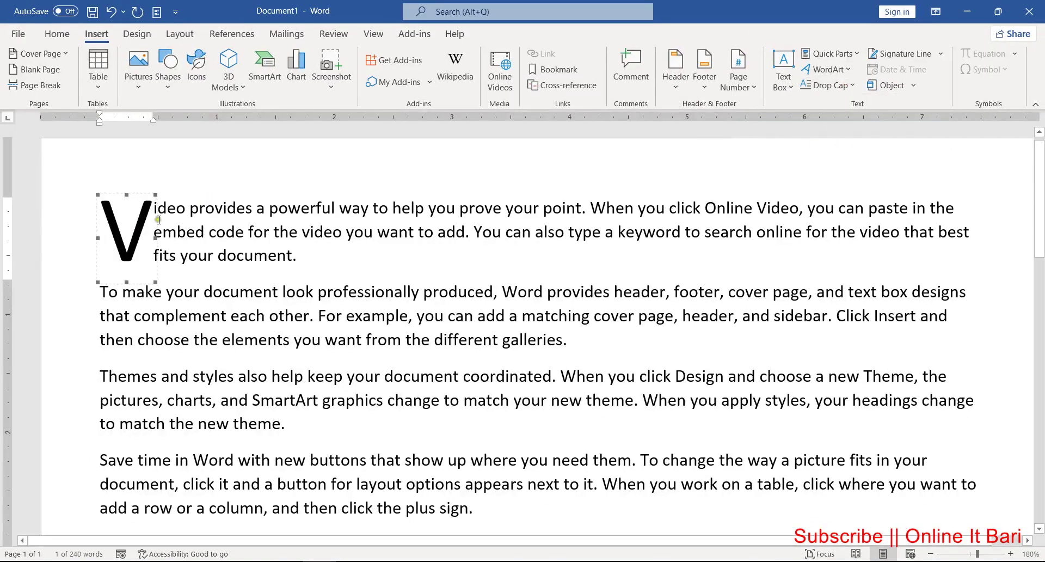
click(186, 218)
click(140, 213)
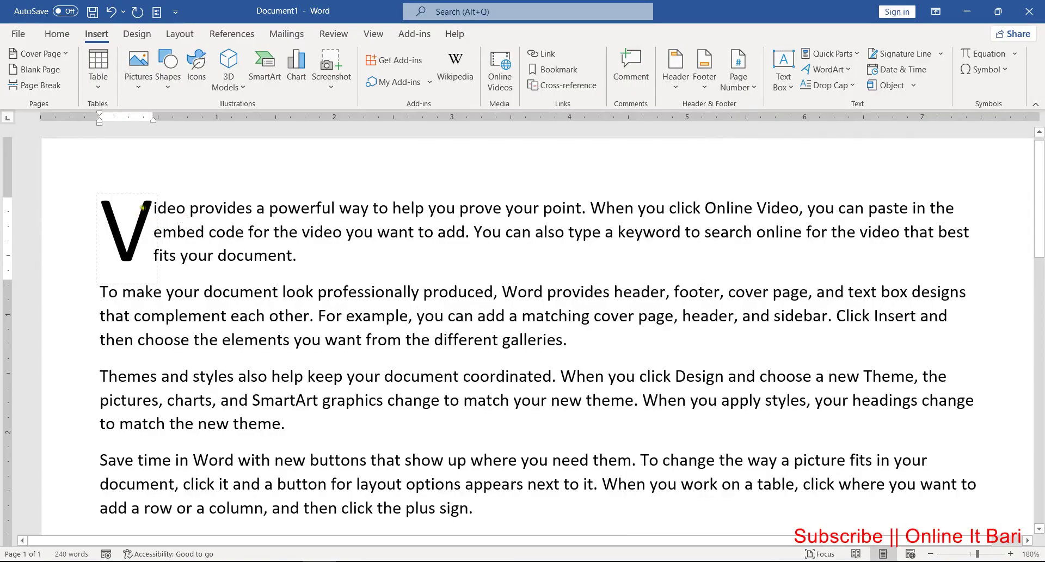
click(144, 197)
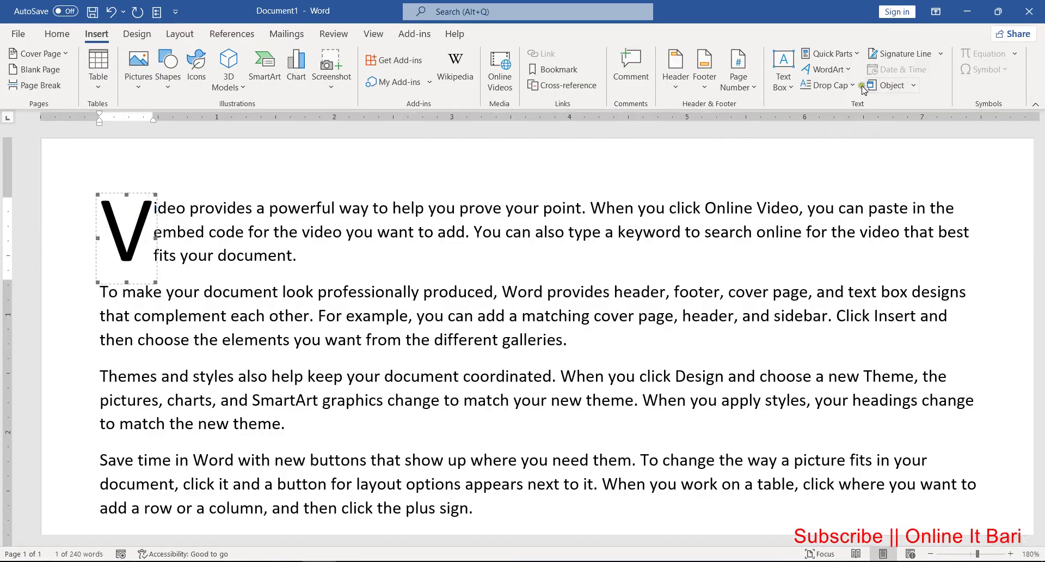
Move the V capital into the left margin with the In margin drop cap
click(840, 88)
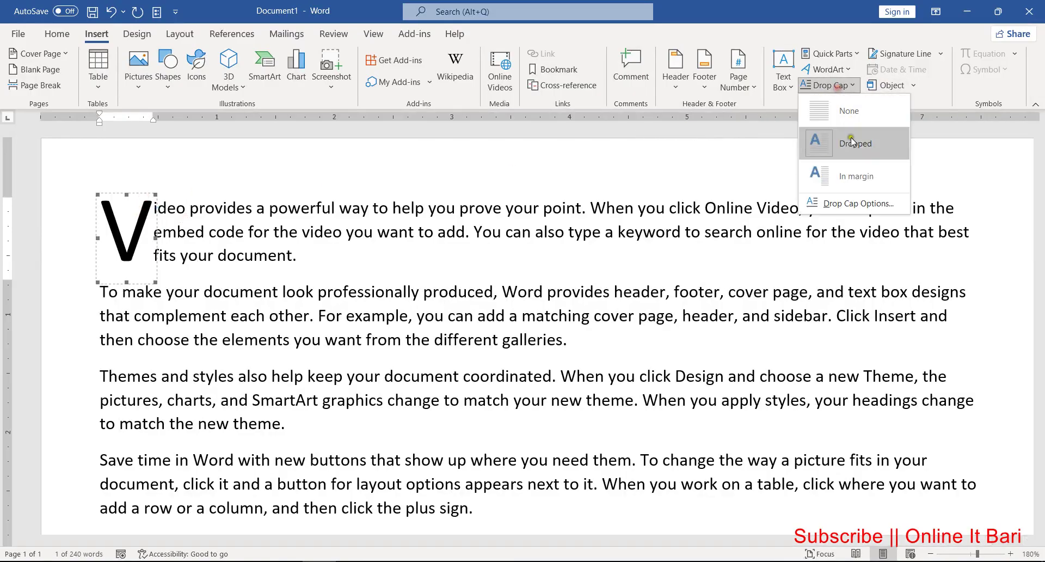
click(854, 178)
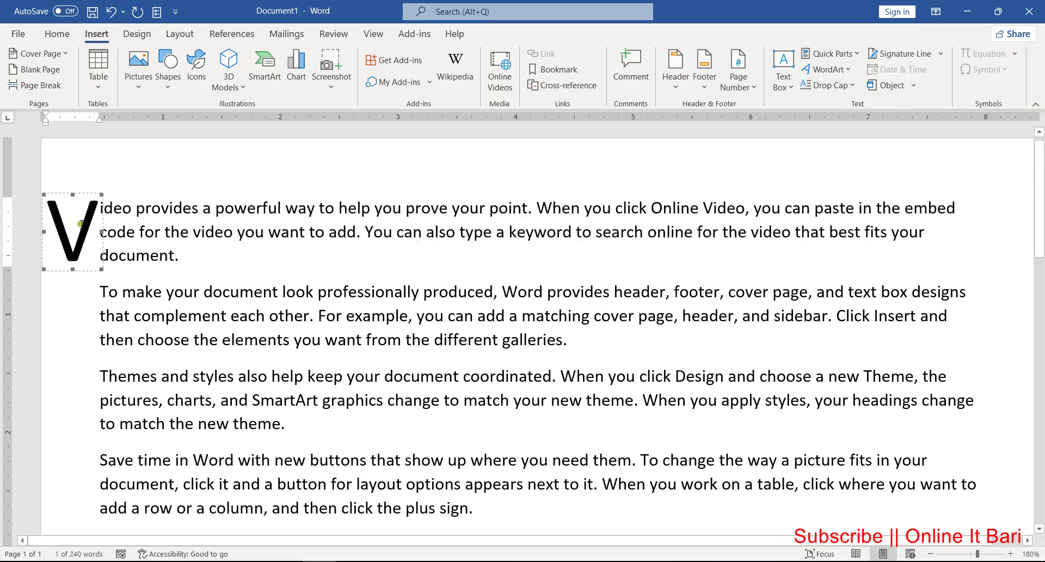
click(132, 215)
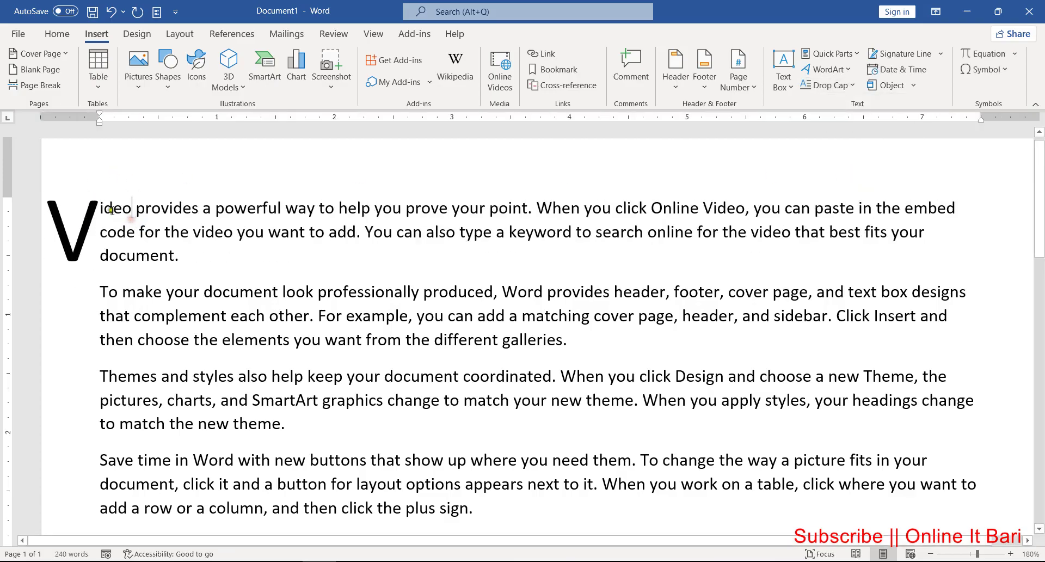
click(76, 210)
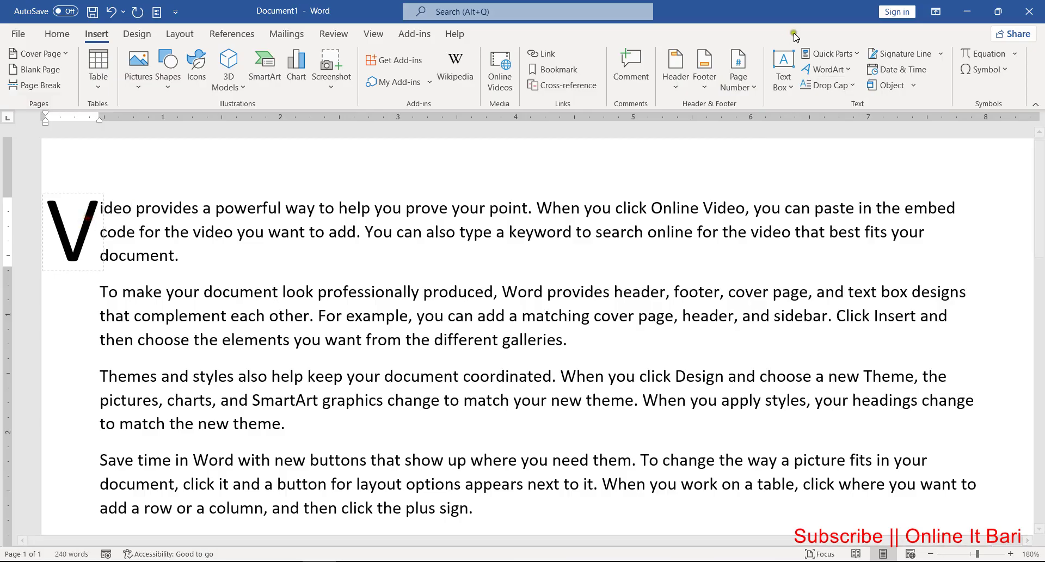
click(872, 85)
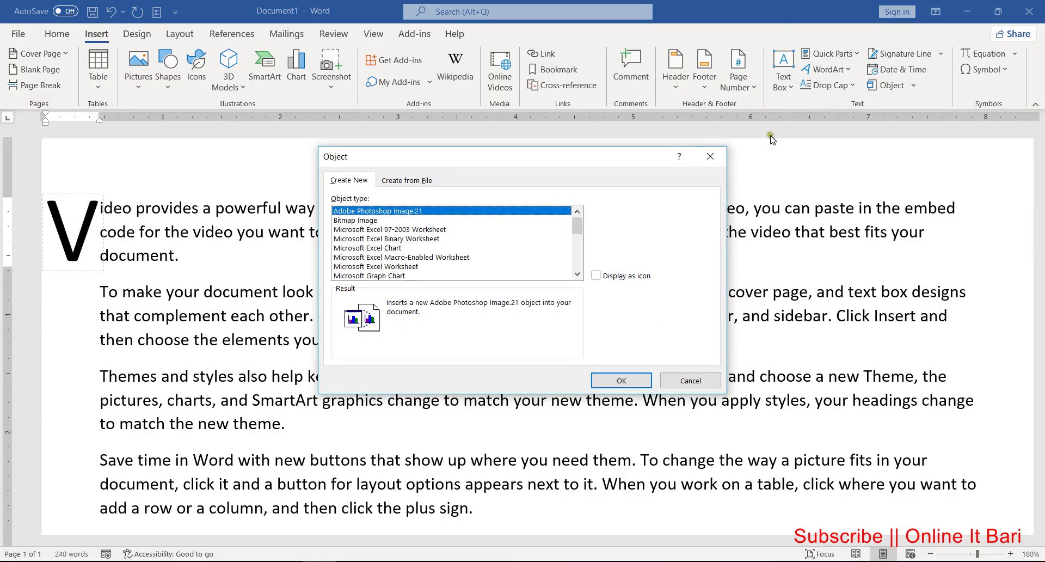
click(714, 159)
Return the V to Dropped, then set the drop cap to None
click(827, 85)
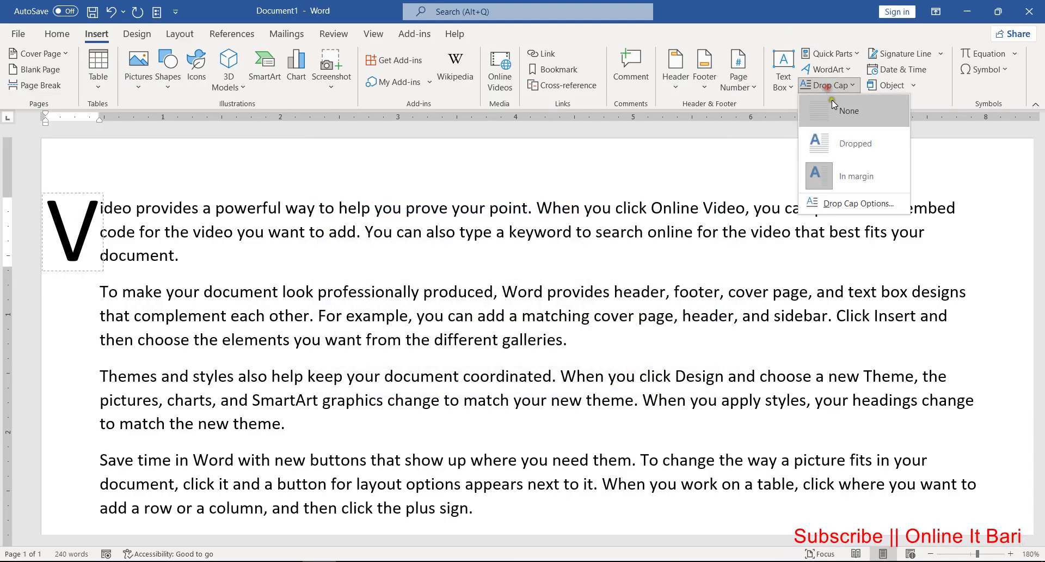
click(843, 140)
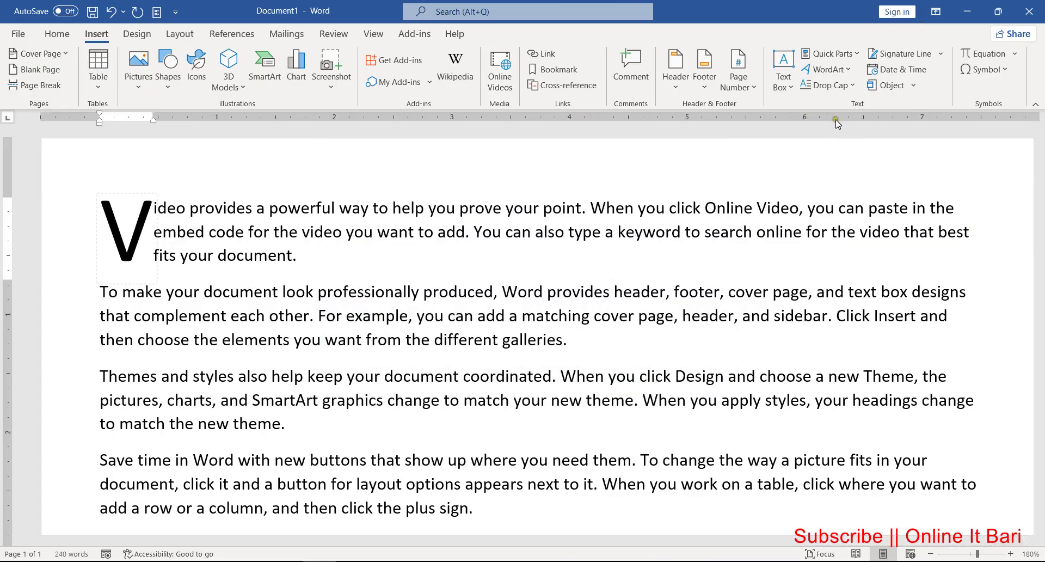
click(828, 86)
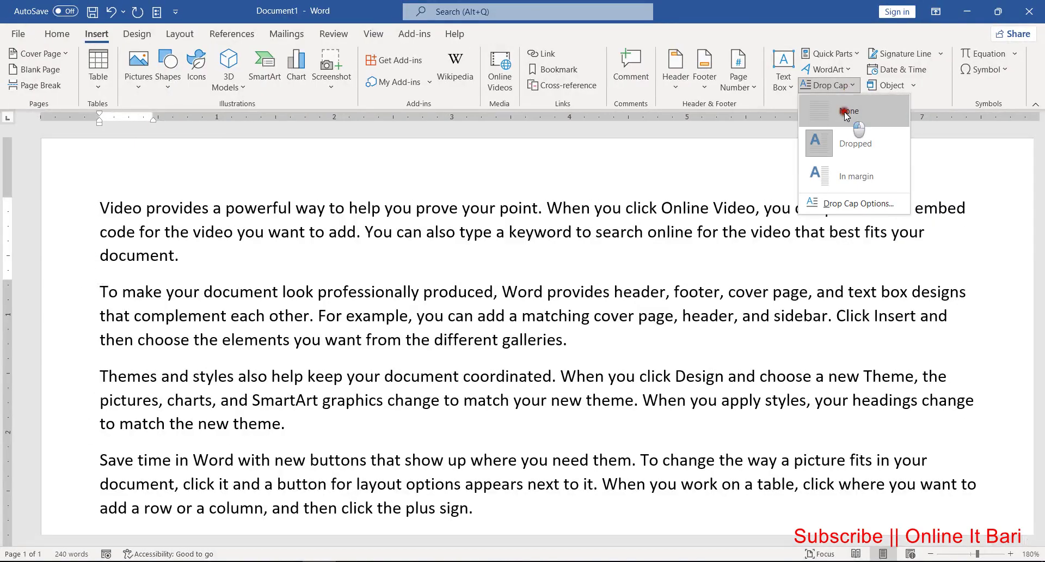
click(846, 112)
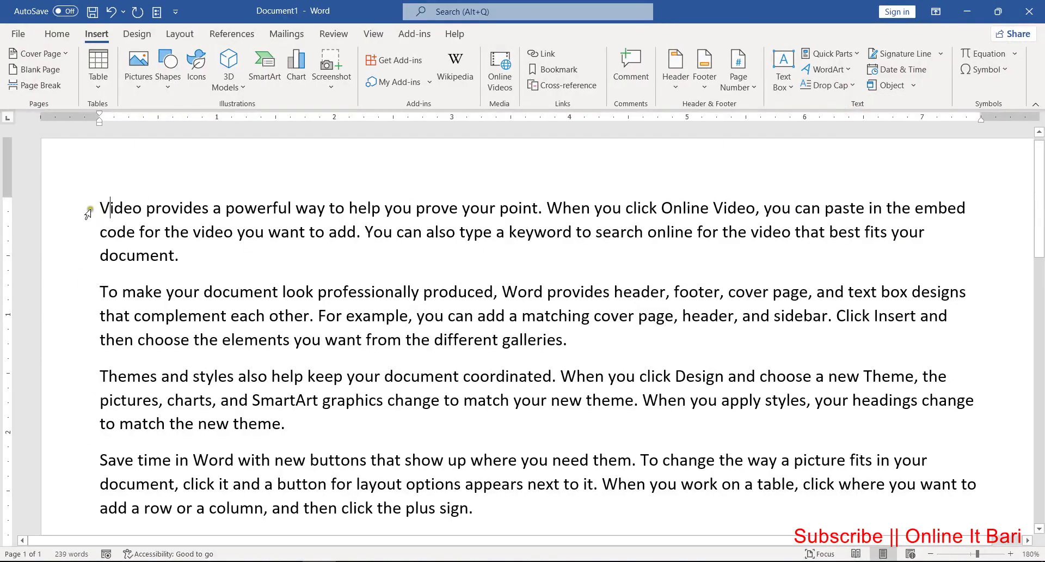
Select the V and apply the Dropped drop cap again, three lines tall
drag(100, 207, 110, 206)
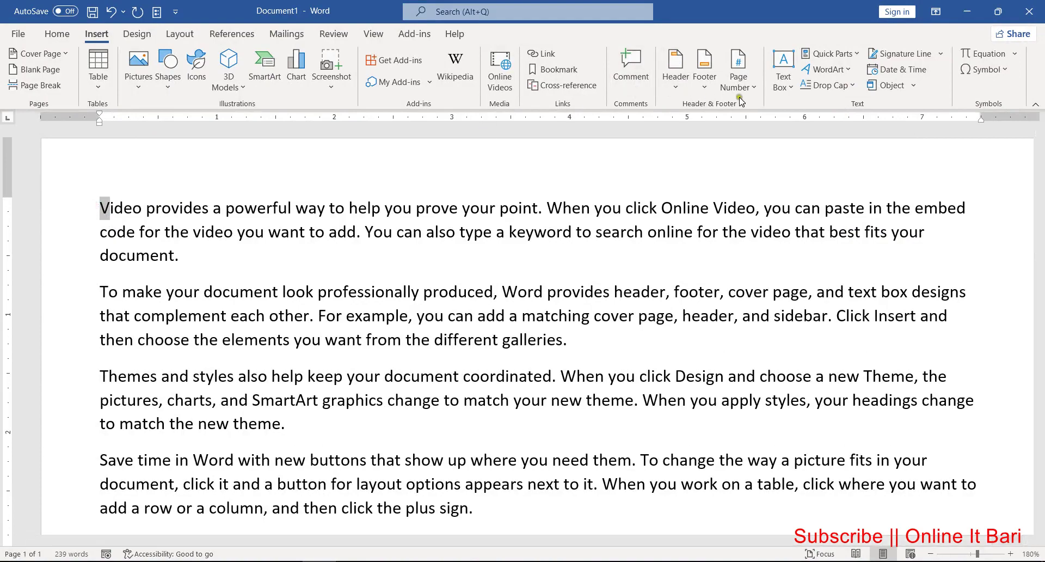
click(809, 89)
click(832, 138)
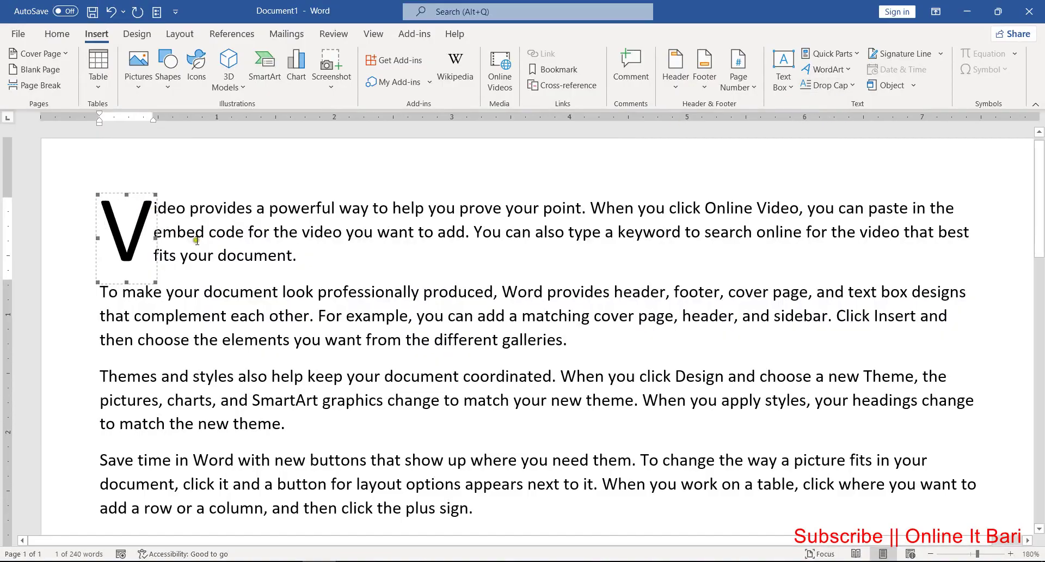
click(132, 229)
click(235, 212)
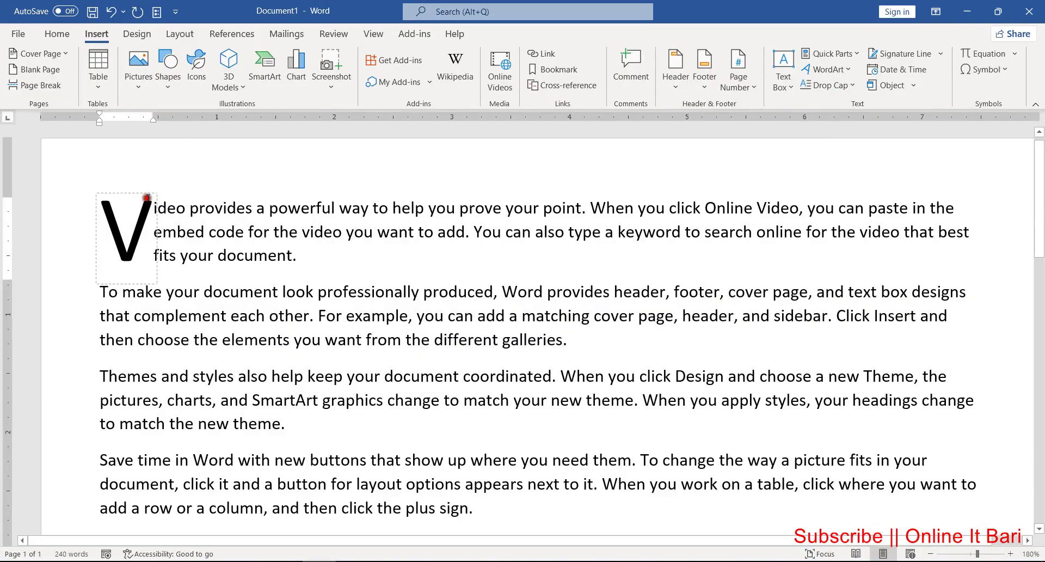
click(156, 194)
click(828, 85)
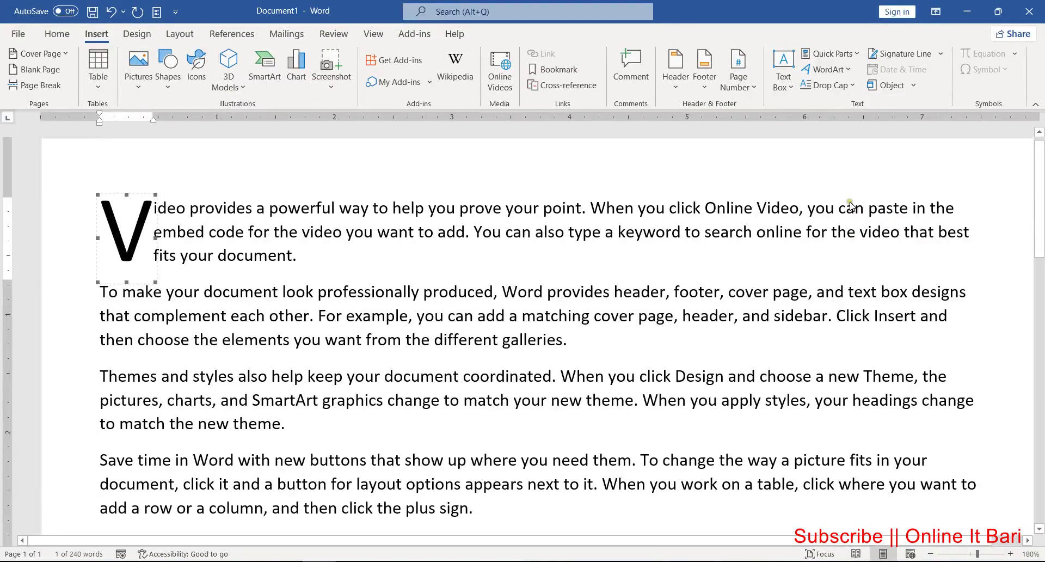
Set Lines to drop to 2 in Drop Cap Options, keeping distance from text at 0"
click(832, 85)
click(856, 203)
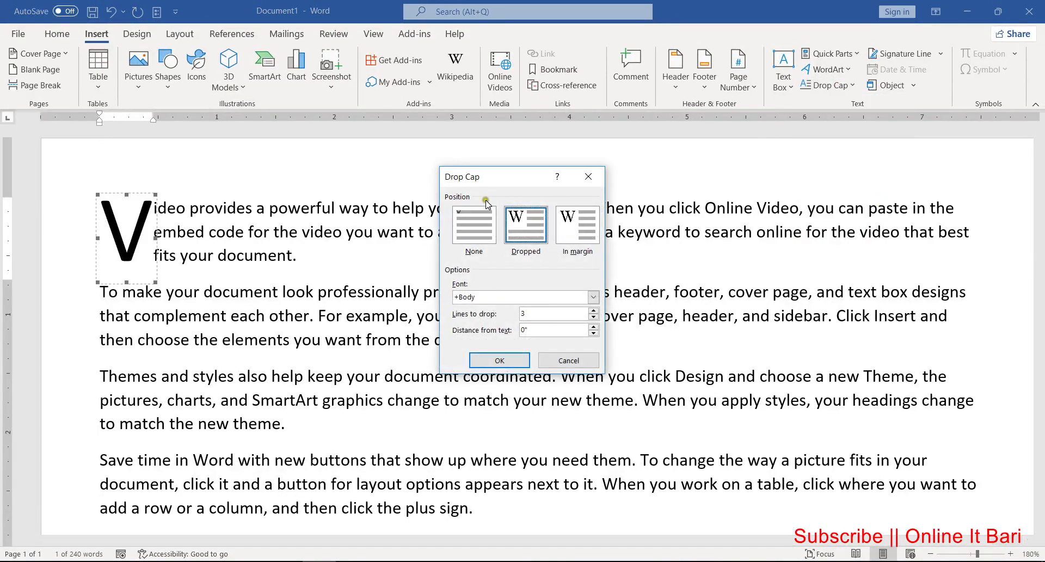
drag(495, 187, 478, 157)
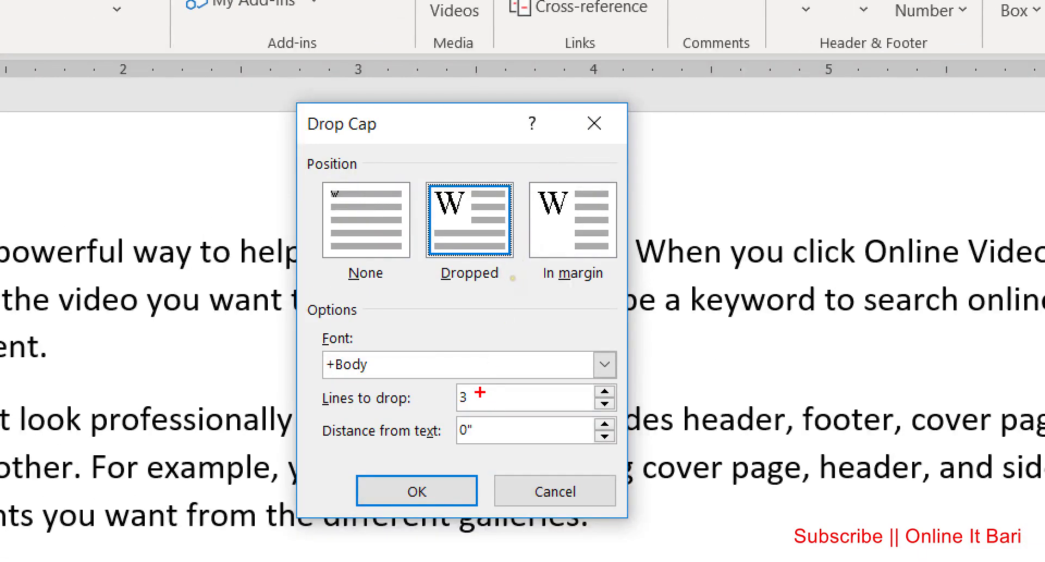
drag(469, 384, 468, 401)
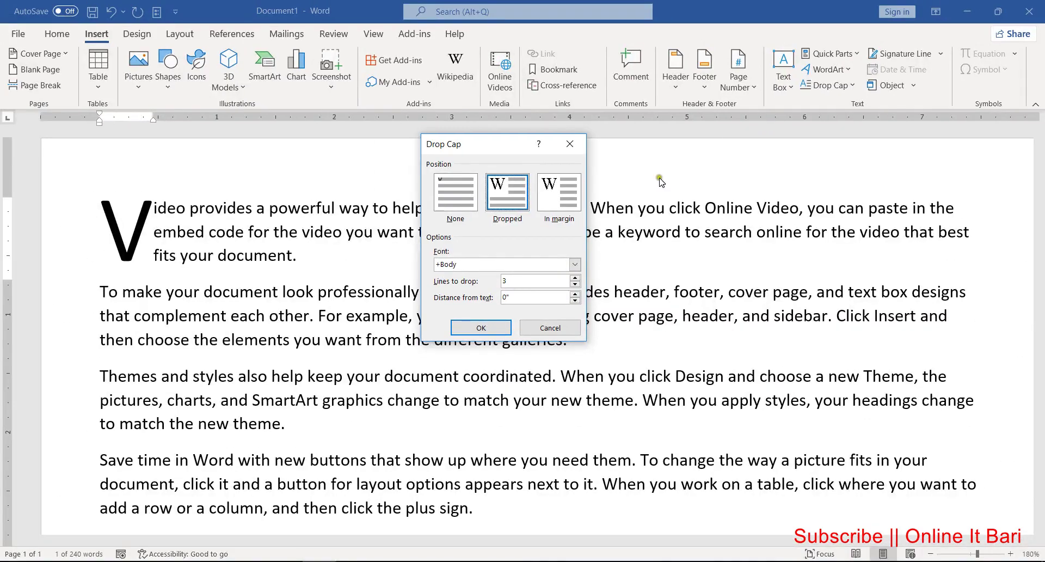
click(575, 283)
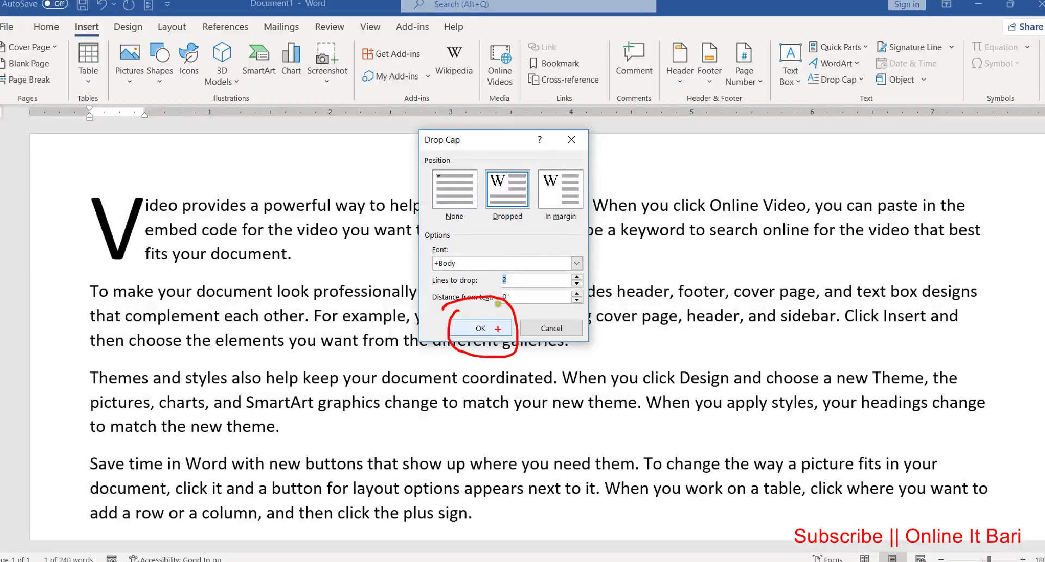
click(480, 328)
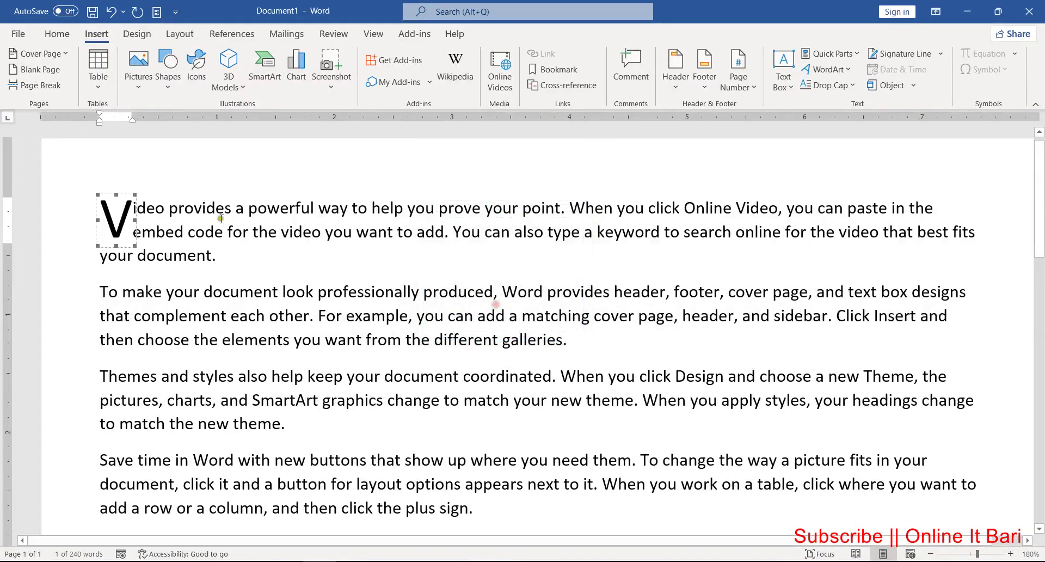
click(122, 215)
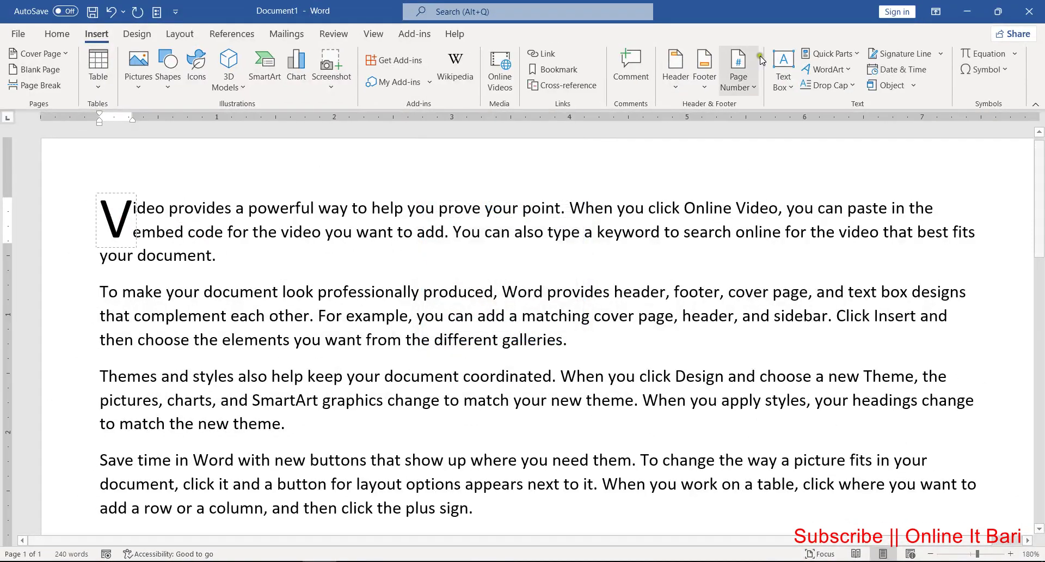
Change Lines to drop back to 3 in Drop Cap Options
click(839, 85)
click(844, 202)
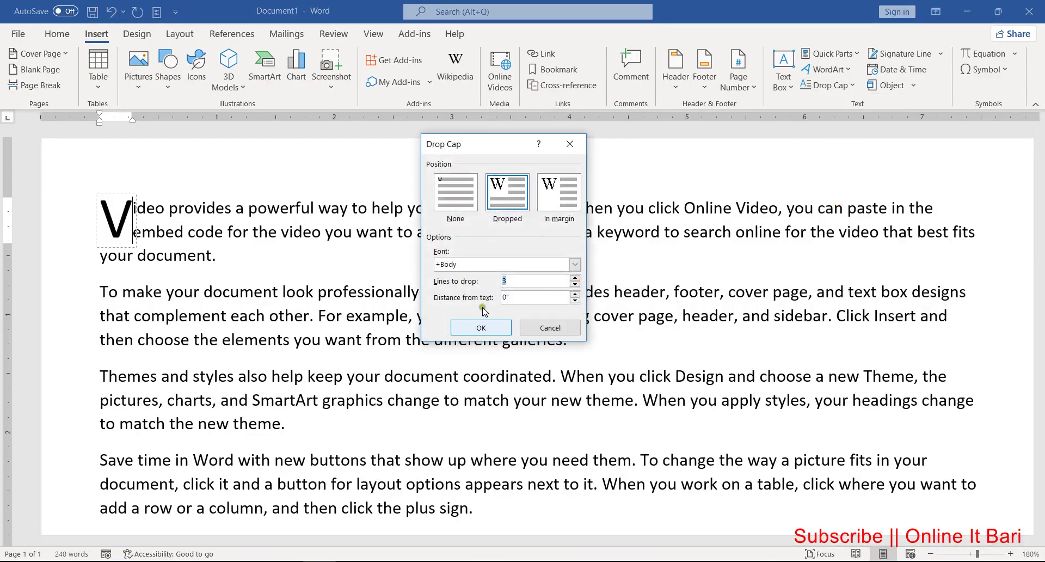
click(507, 281)
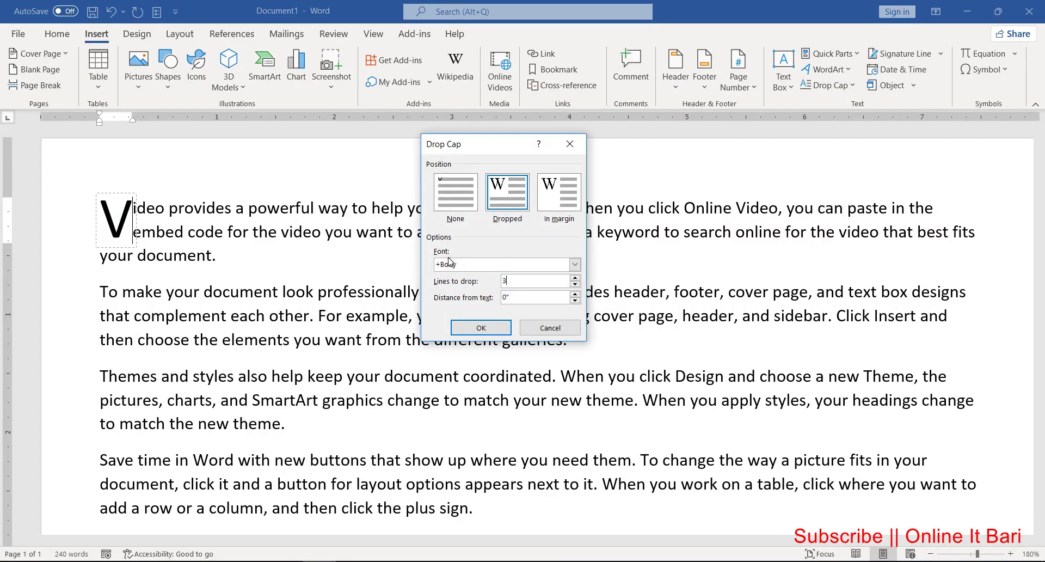
click(481, 327)
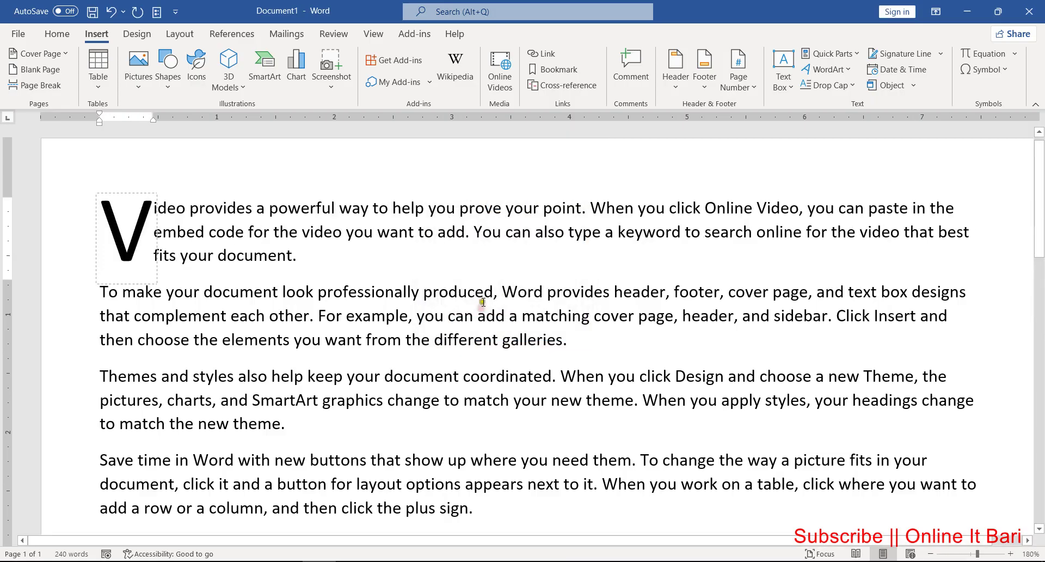
click(837, 86)
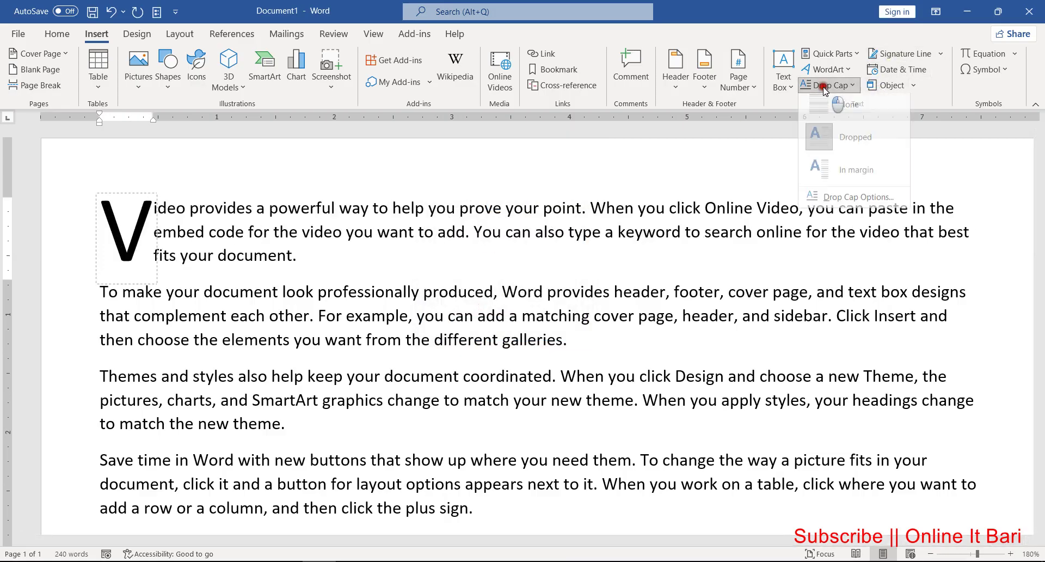
Set Distance from text to 0.4" in Drop Cap Options
click(838, 207)
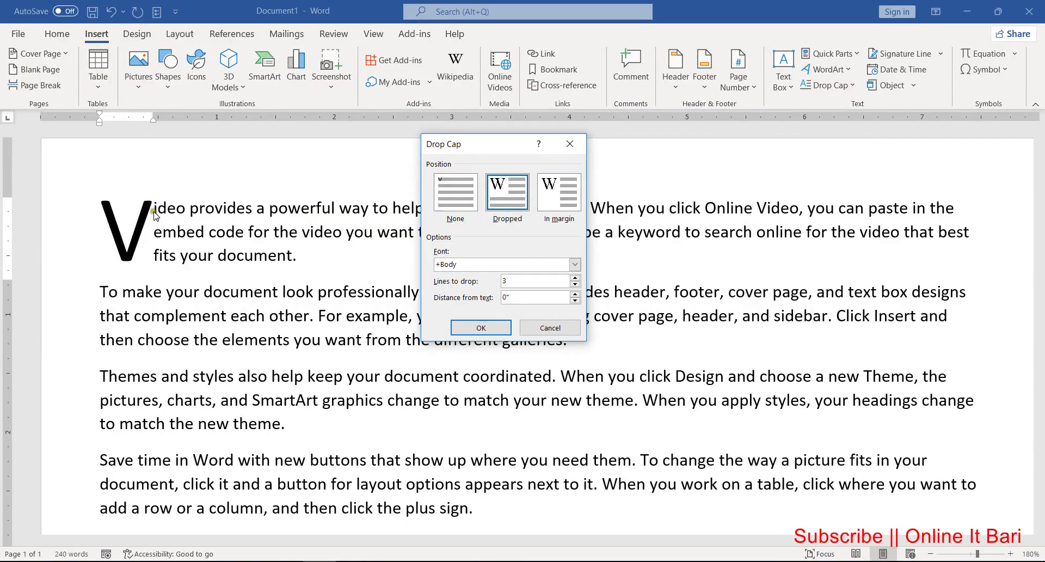
click(574, 293)
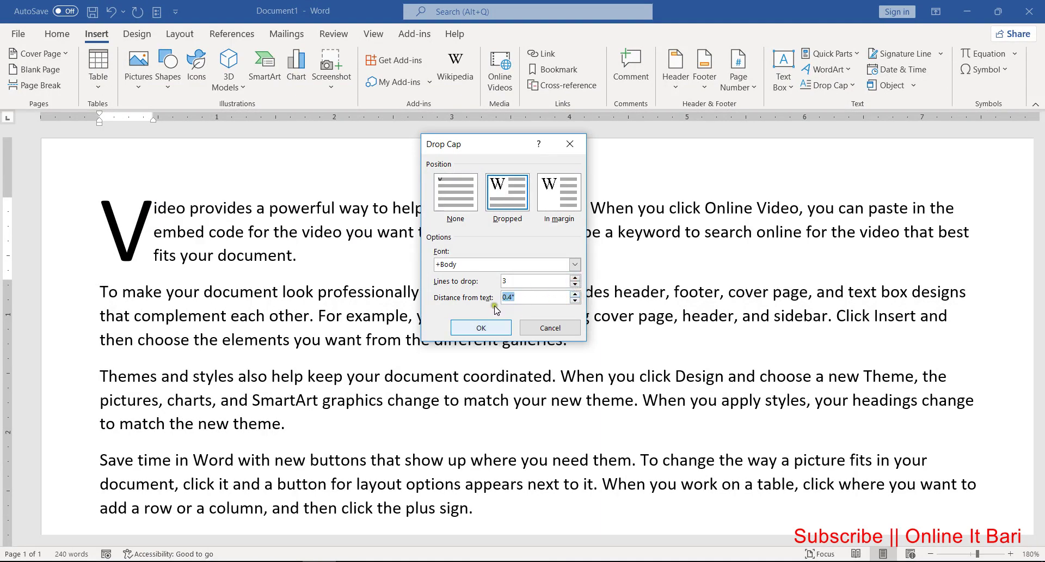
click(481, 327)
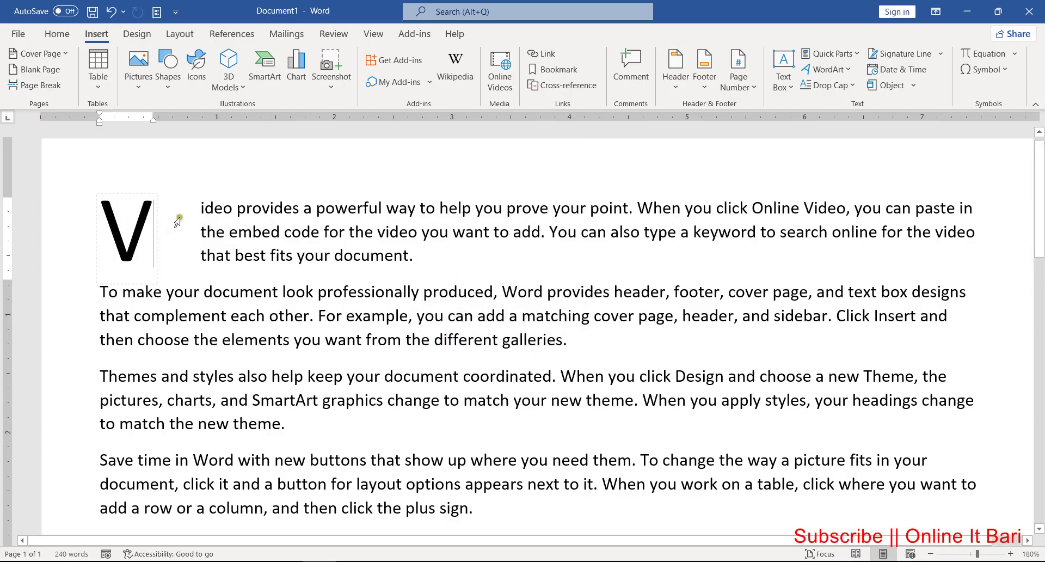
click(828, 85)
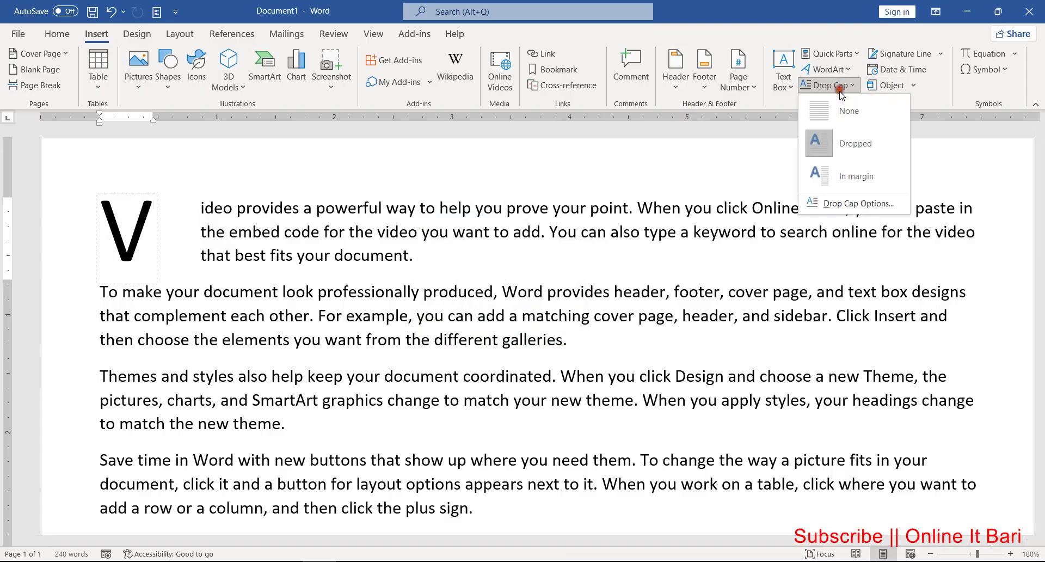
Reset Distance from text to 0" in Drop Cap Options
click(841, 207)
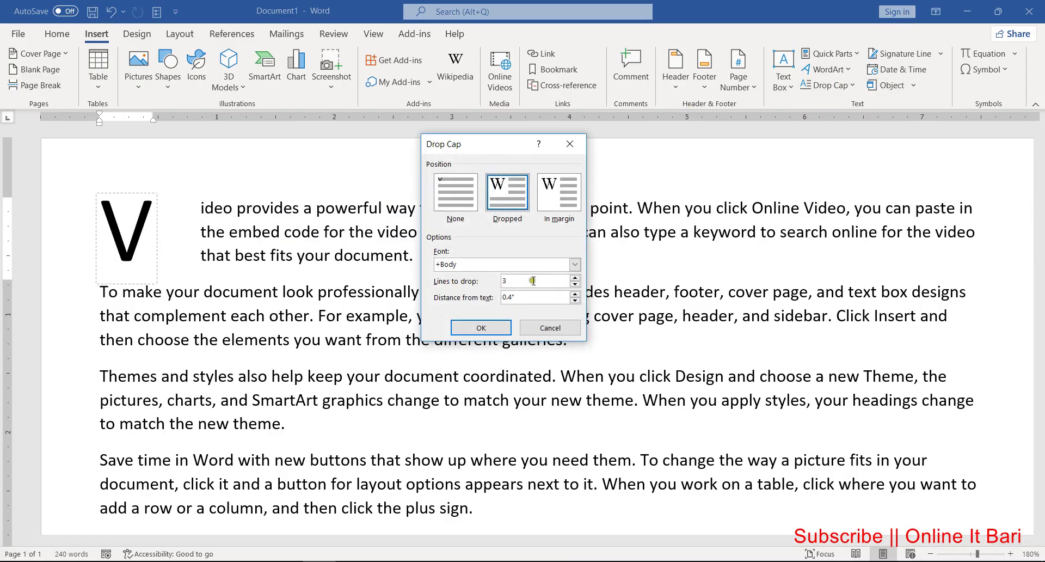
click(506, 297)
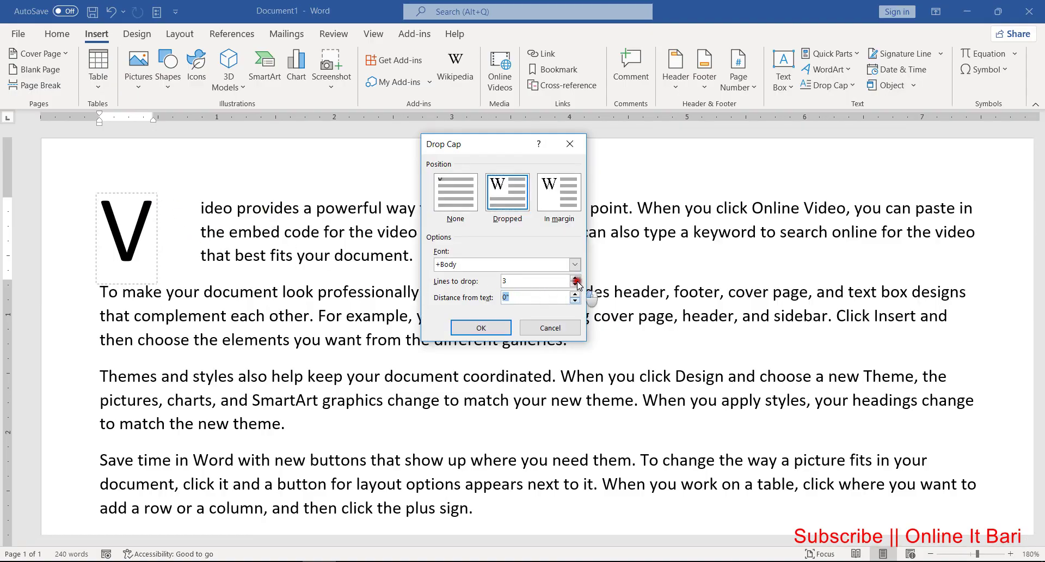
click(480, 327)
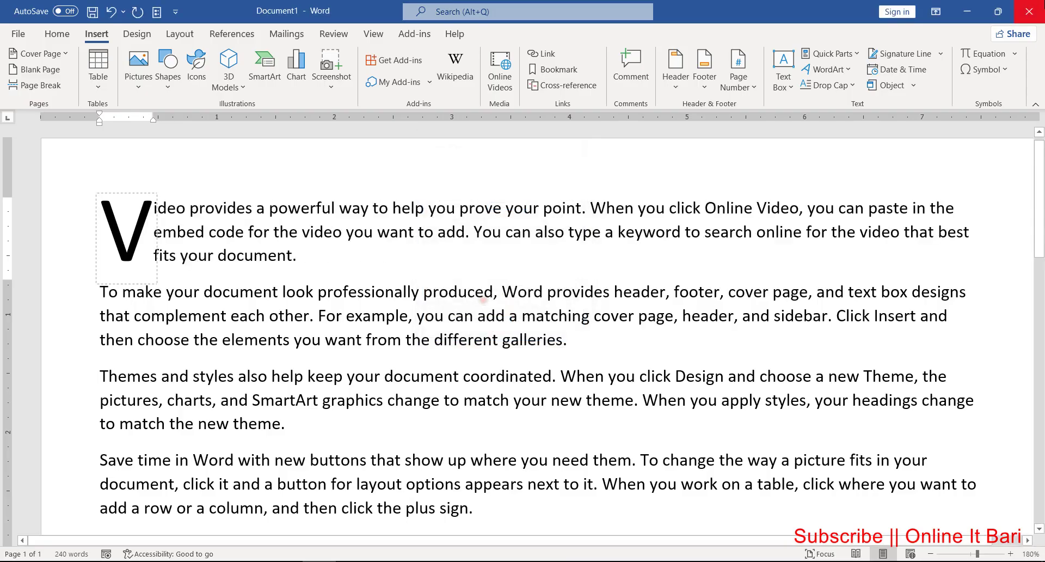
click(838, 86)
click(857, 203)
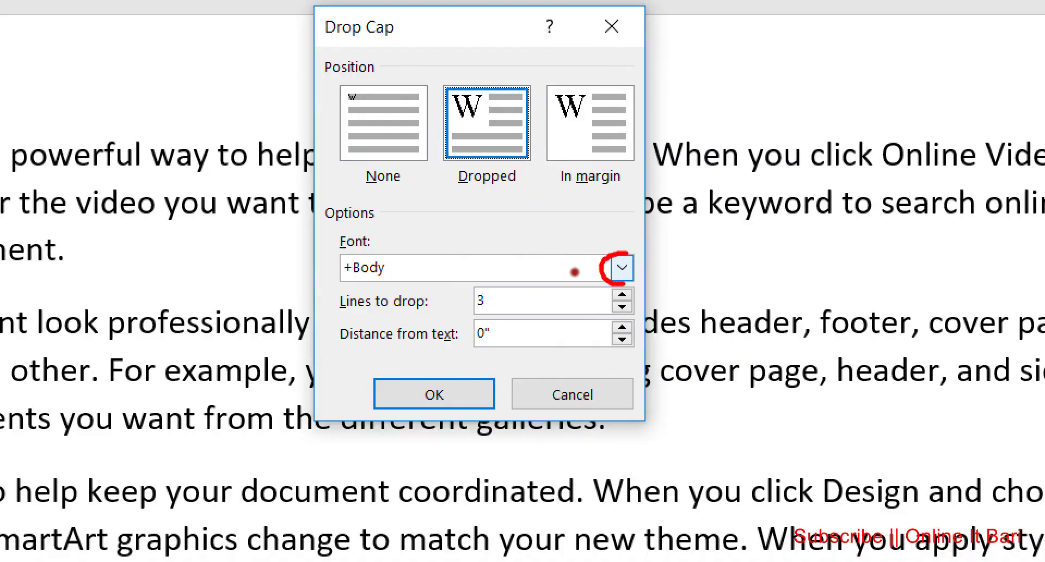
drag(482, 152, 296, 158)
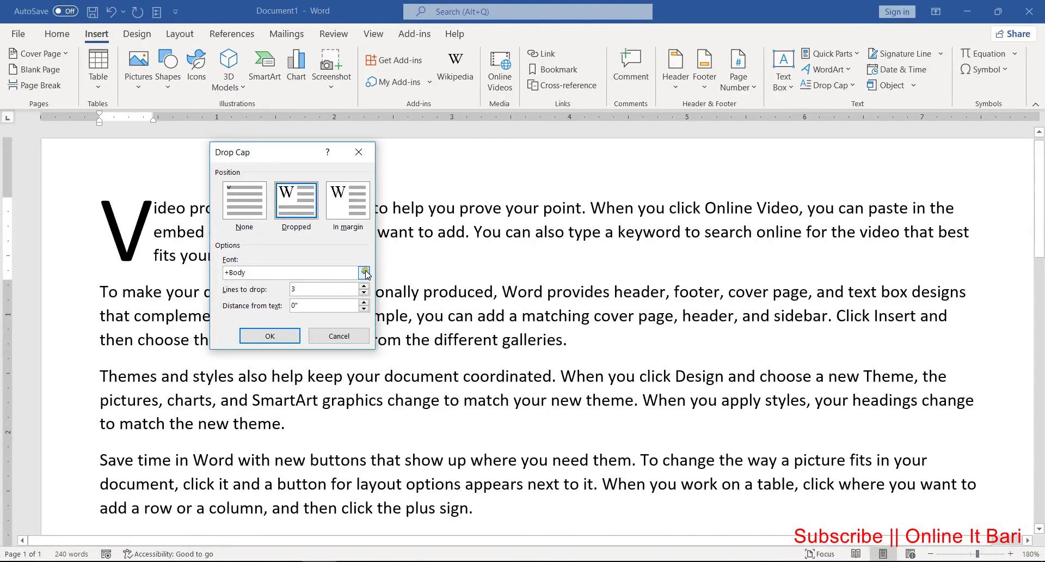
click(364, 272)
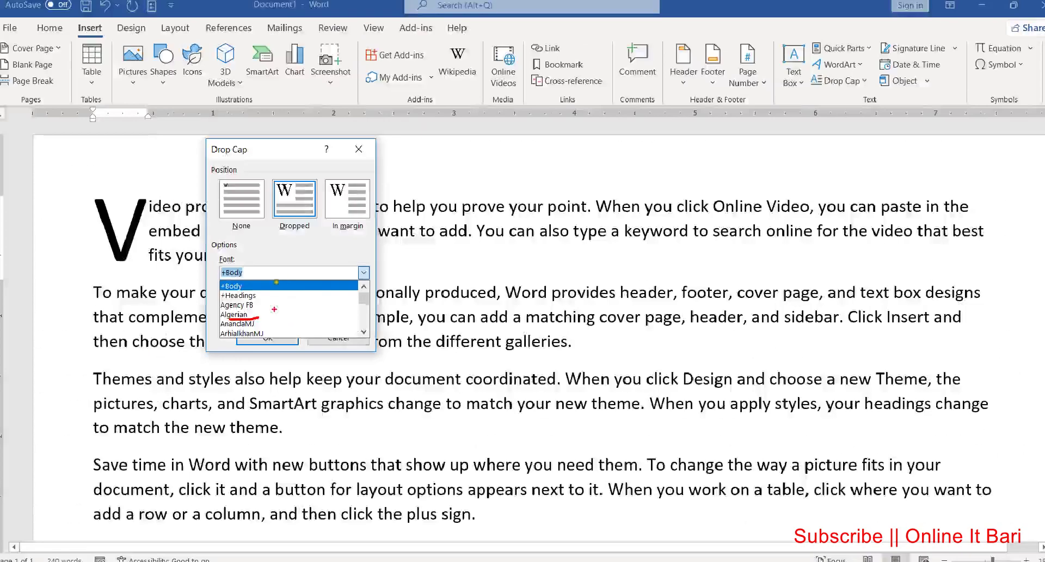
click(316, 277)
click(357, 273)
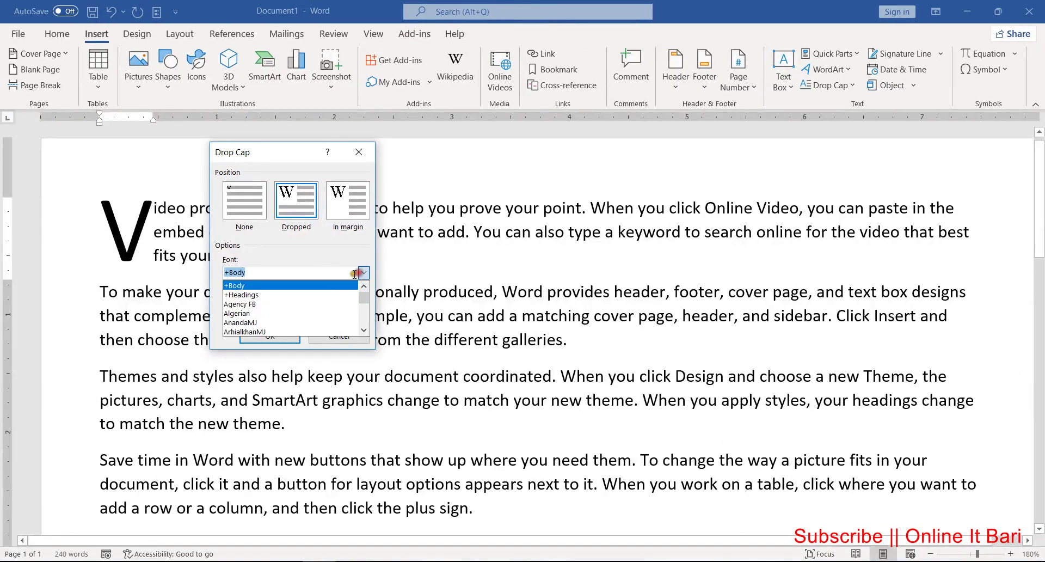
click(252, 287)
click(272, 336)
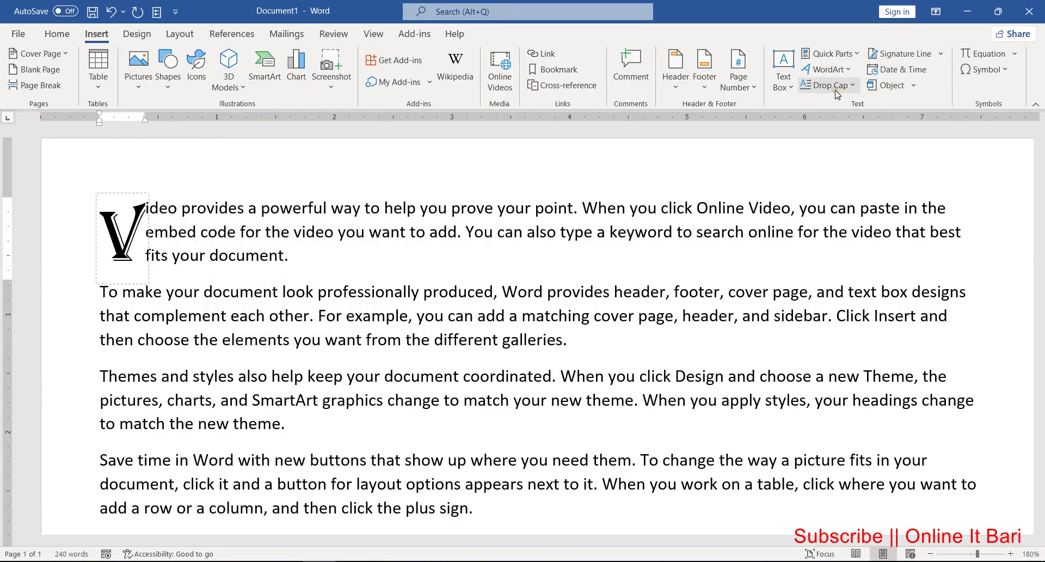
key(ctrl+z)
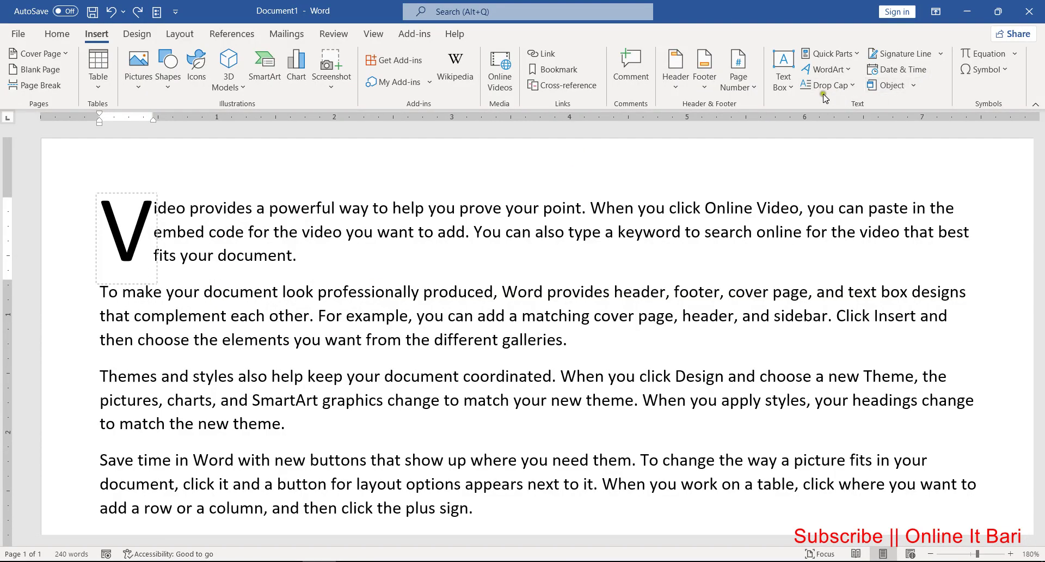
Select the dropped V and set Lines to drop to 4 in Drop Cap Options
click(826, 88)
click(859, 203)
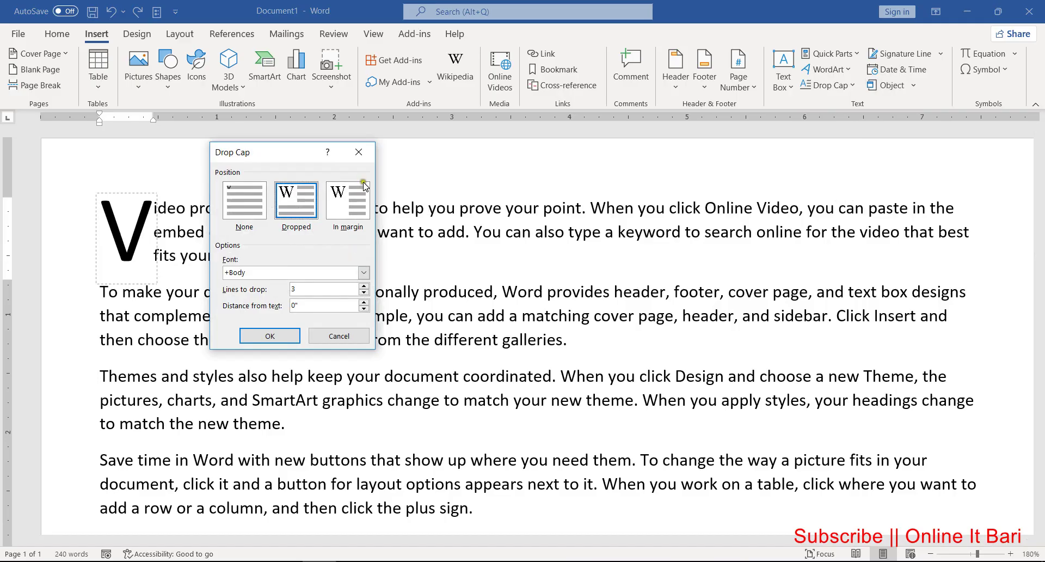
click(358, 156)
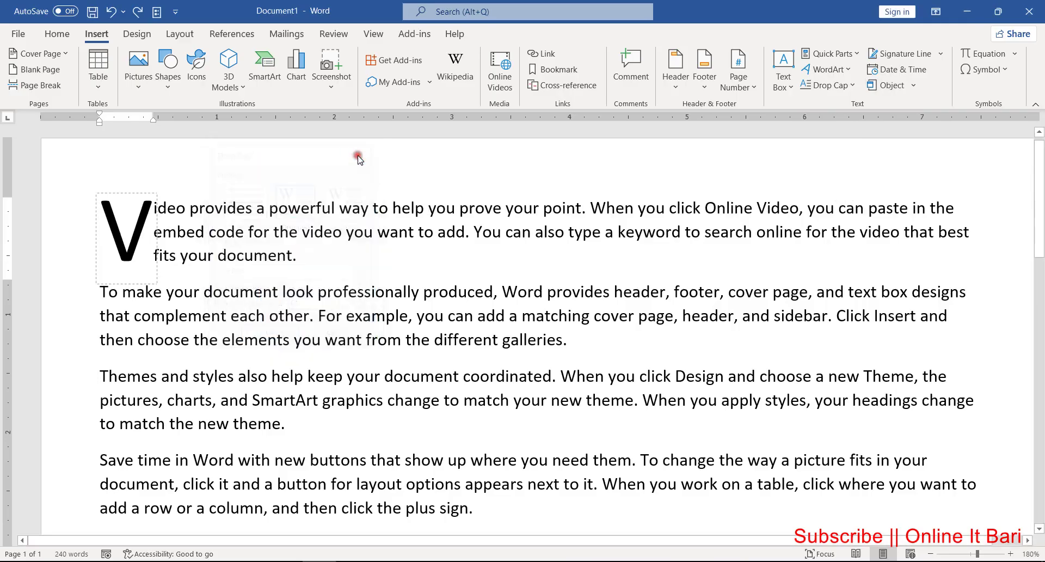
click(146, 196)
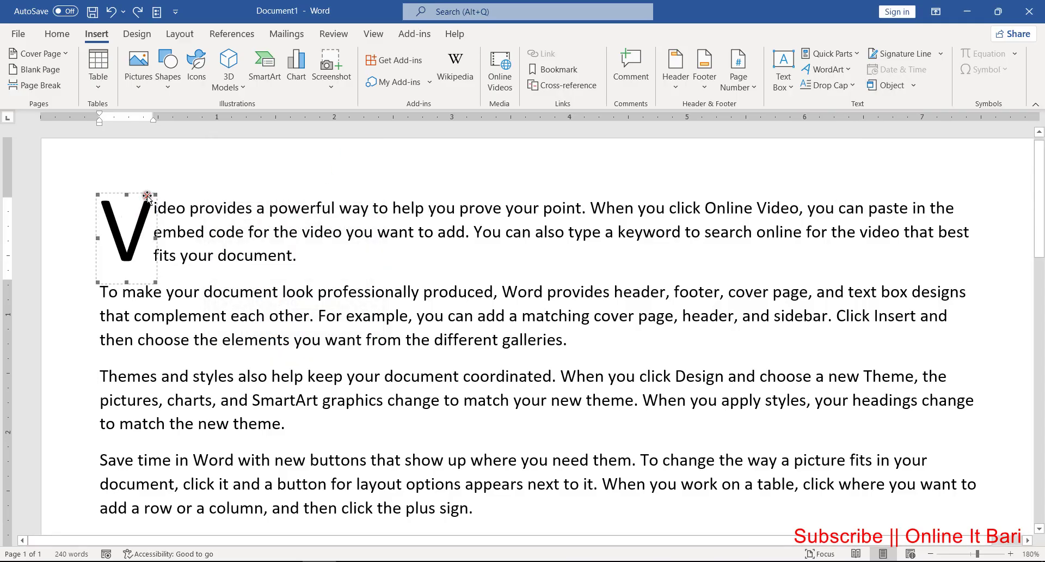
click(851, 87)
click(832, 204)
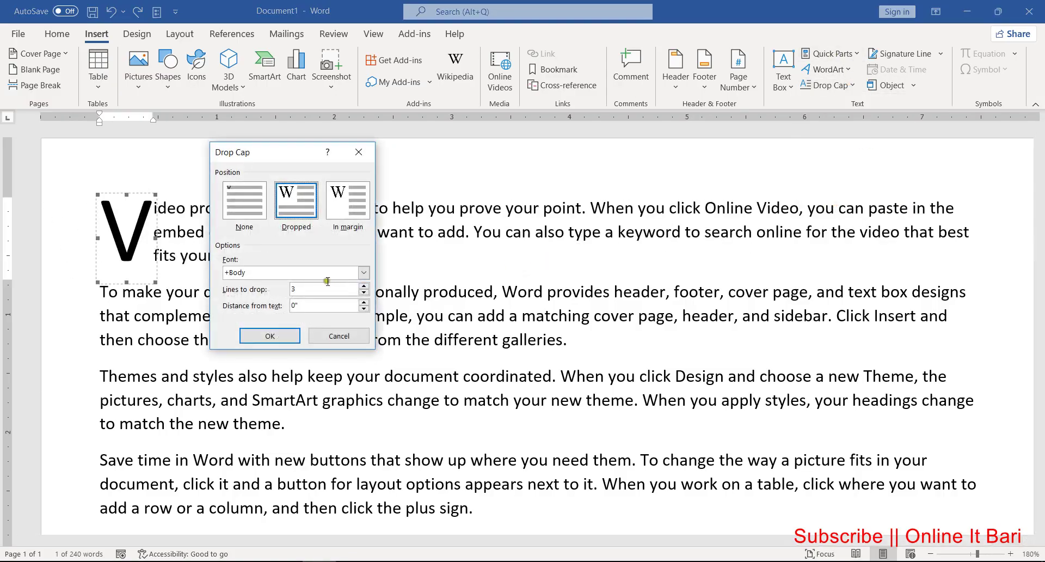
double_click(326, 282)
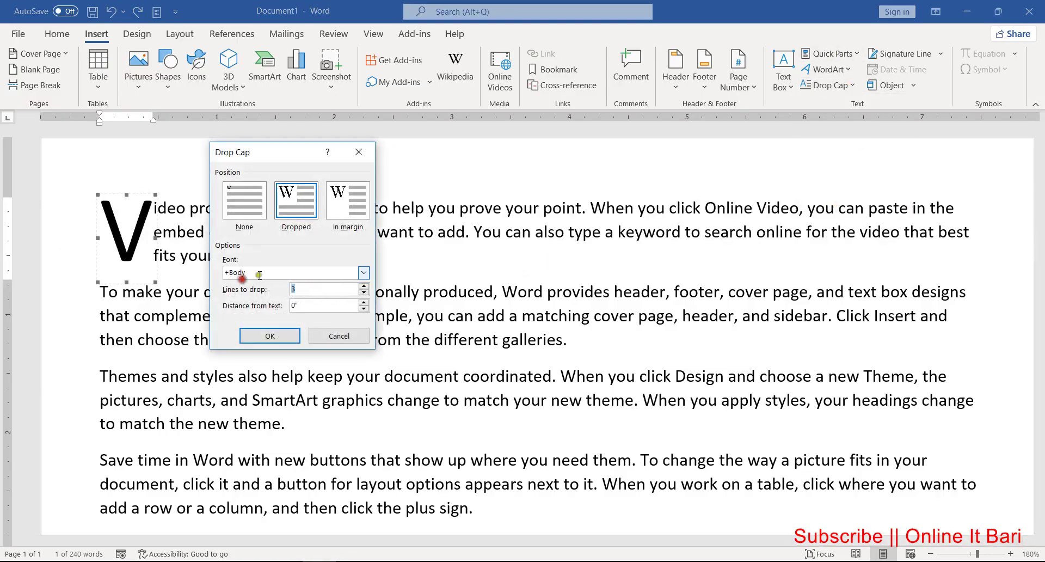
click(364, 285)
click(270, 336)
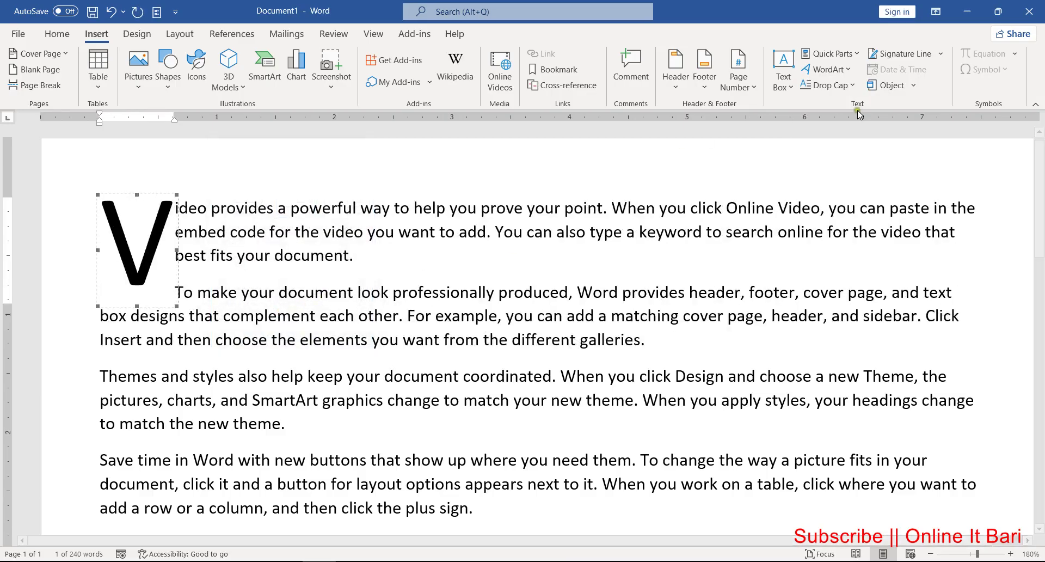
click(847, 85)
click(841, 86)
Set the V drop cap to None and select the whole word 'Video'
click(841, 87)
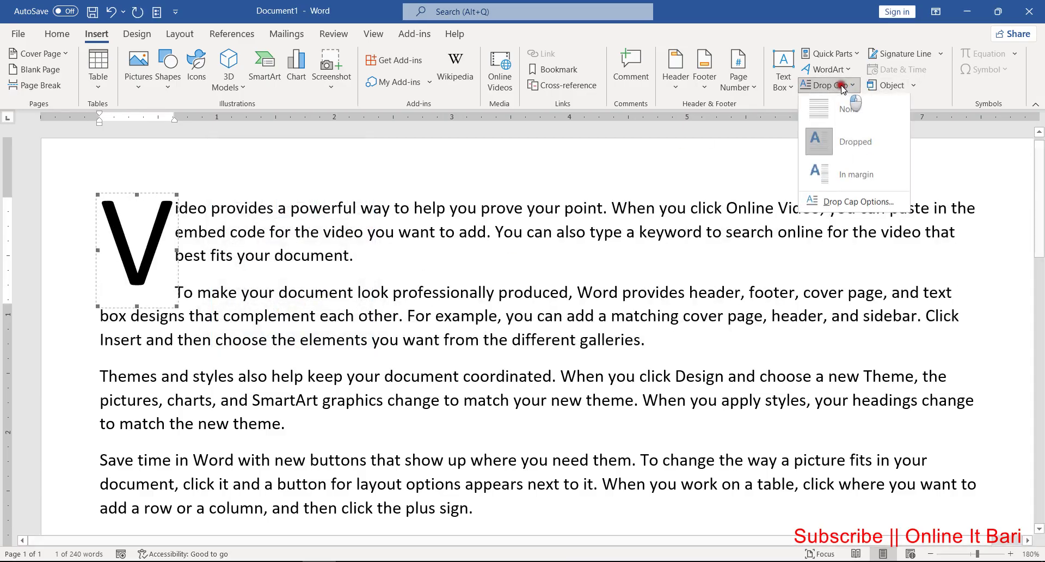
click(848, 107)
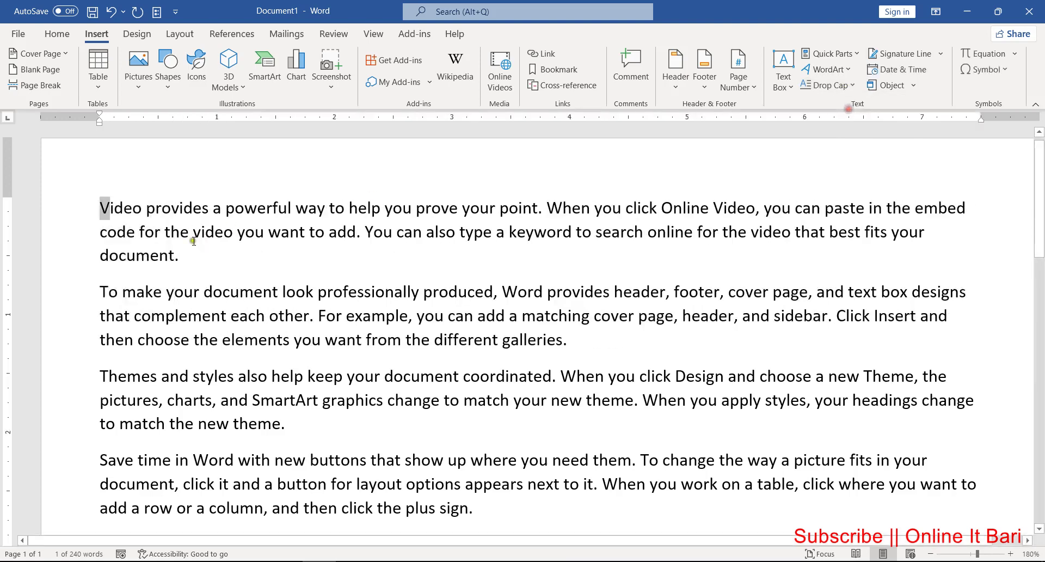
drag(100, 209, 141, 213)
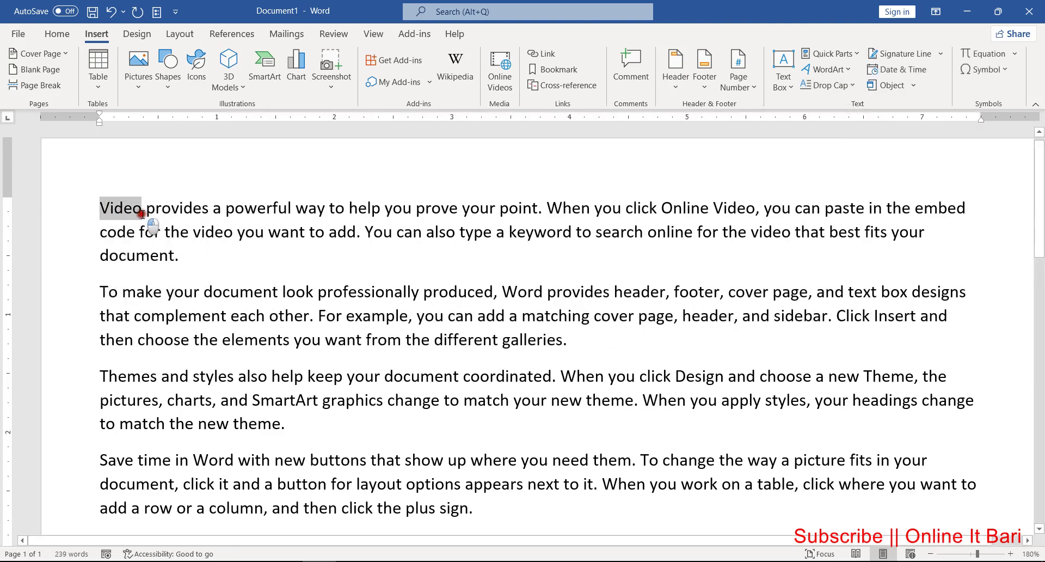
Apply the Dropped drop cap to the word 'Video'
click(833, 86)
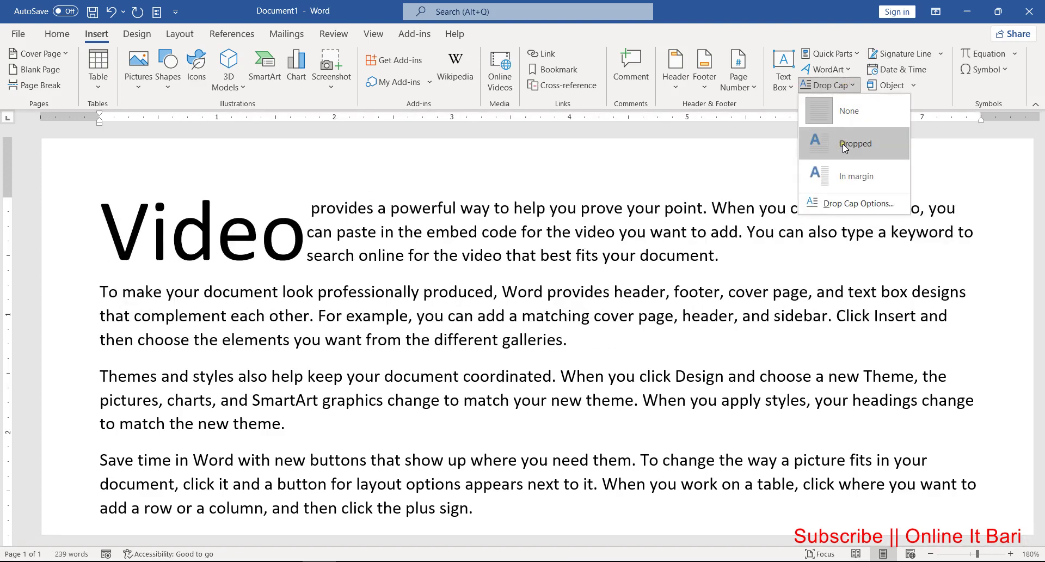
click(842, 144)
click(404, 234)
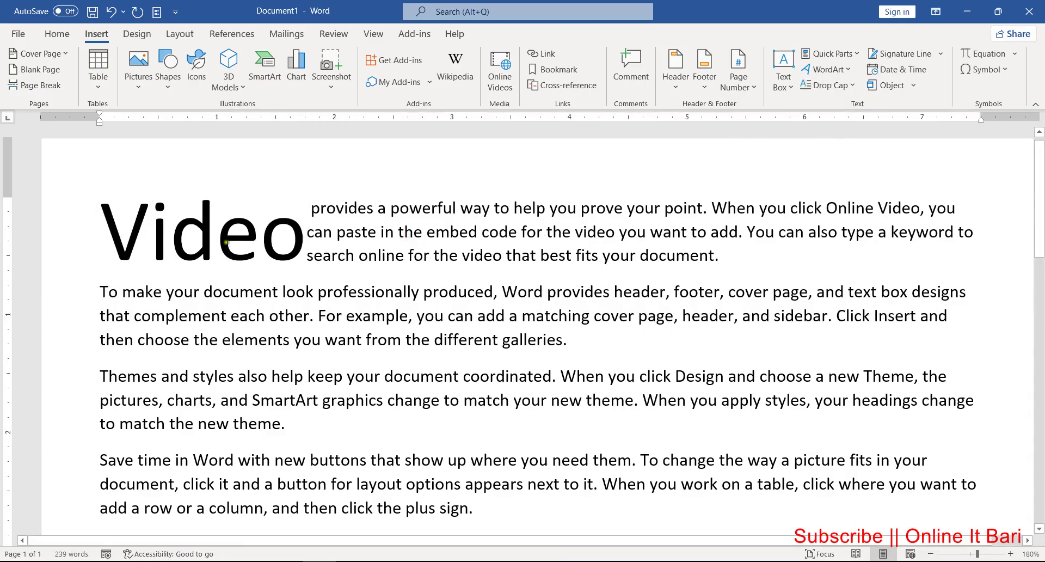
click(217, 231)
click(275, 195)
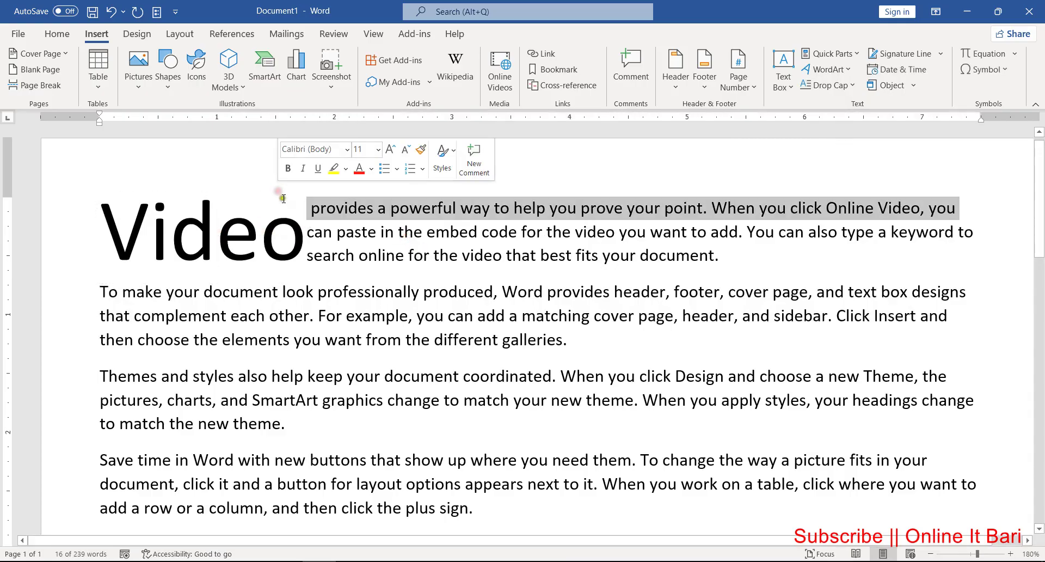